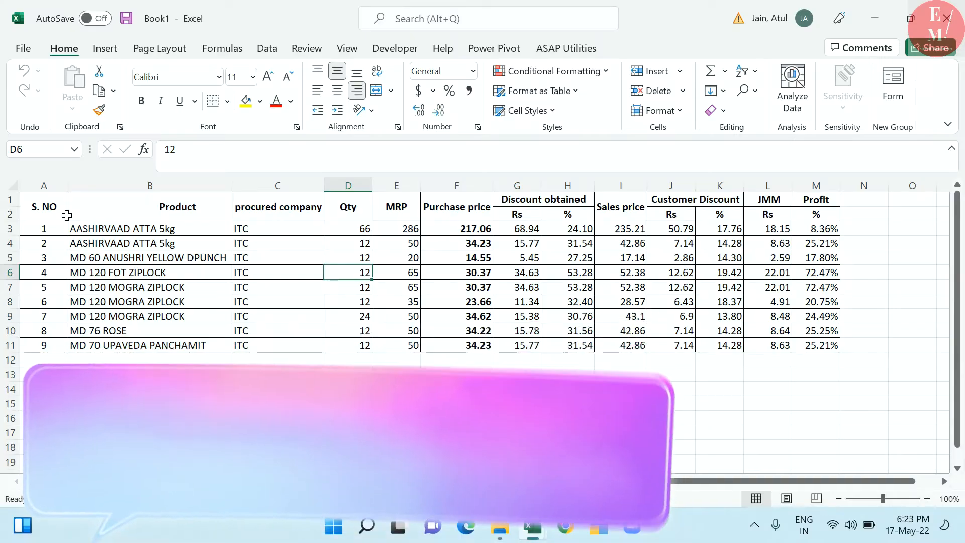
Try to create a PivotTable on a new worksheet from the range A1:M12 of the Wrong table sheet.
left_click_drag(67, 215, 835, 358)
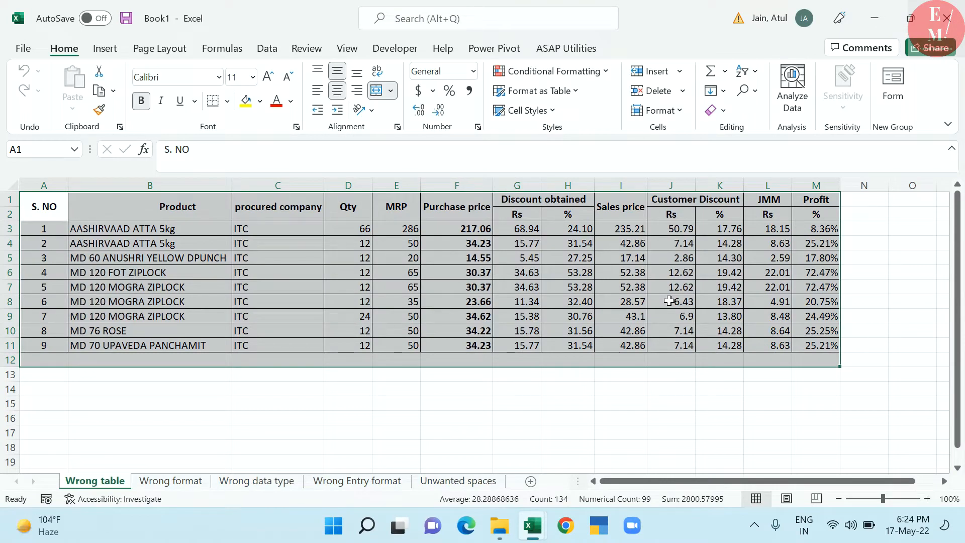
key("alt+n")
key("v")
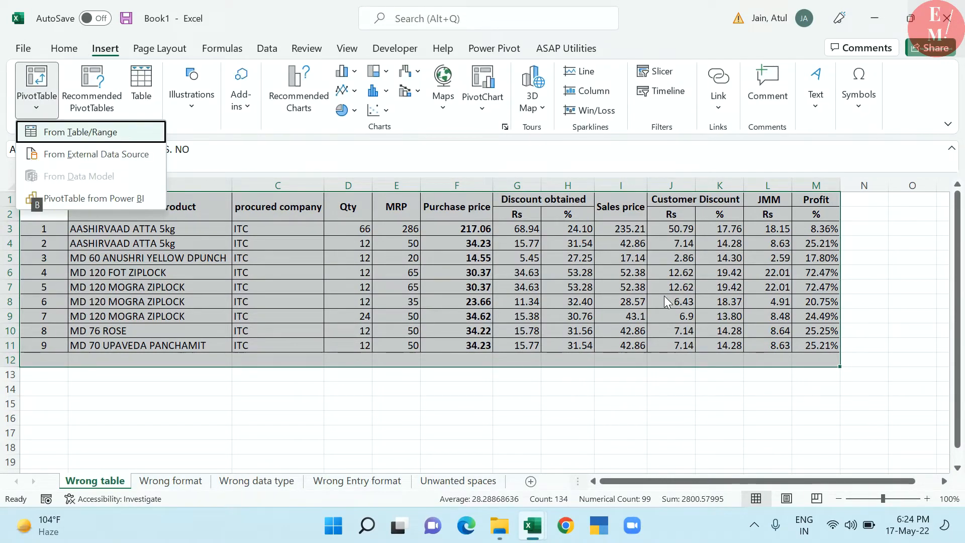
key("t")
key("Return")
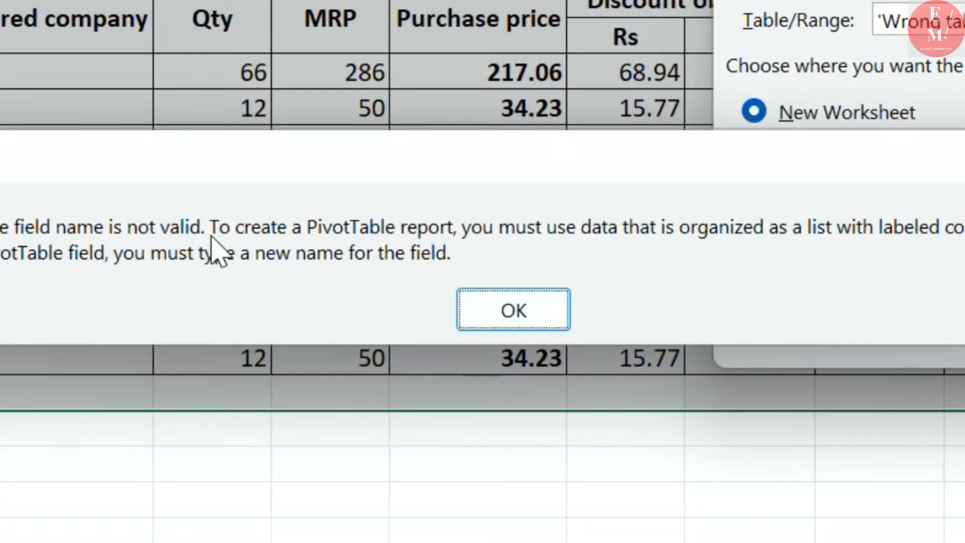
left_click(510, 312)
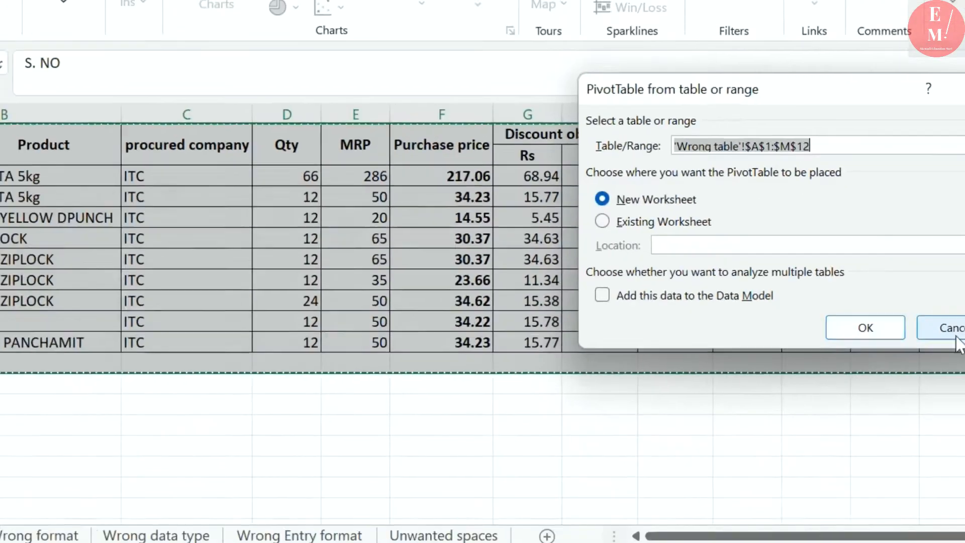
left_click(957, 342)
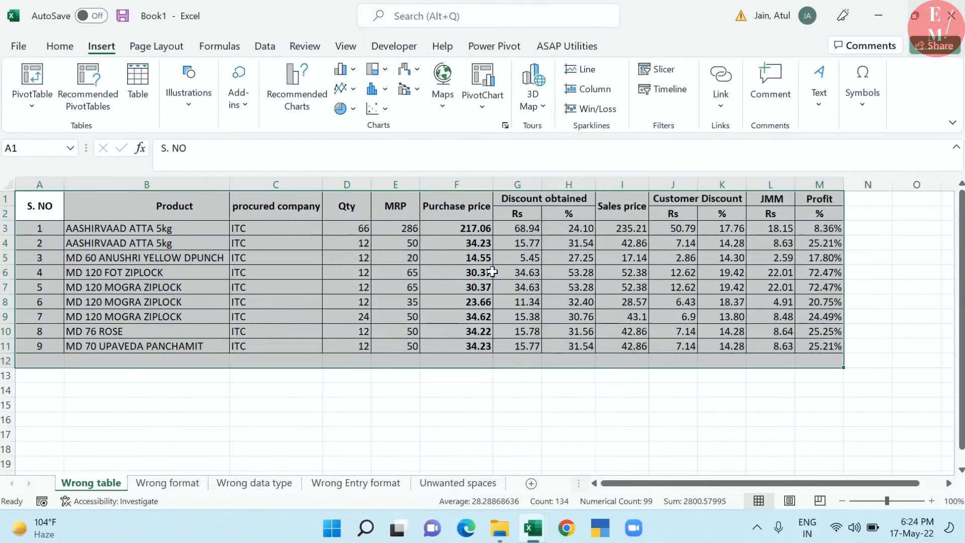
Unmerge the "Discount obtained" header cell that spans columns G and H.
mouse_move(563, 202)
left_mouse_down()
mouse_move(549, 205)
mouse_move(552, 217)
left_mouse_up()
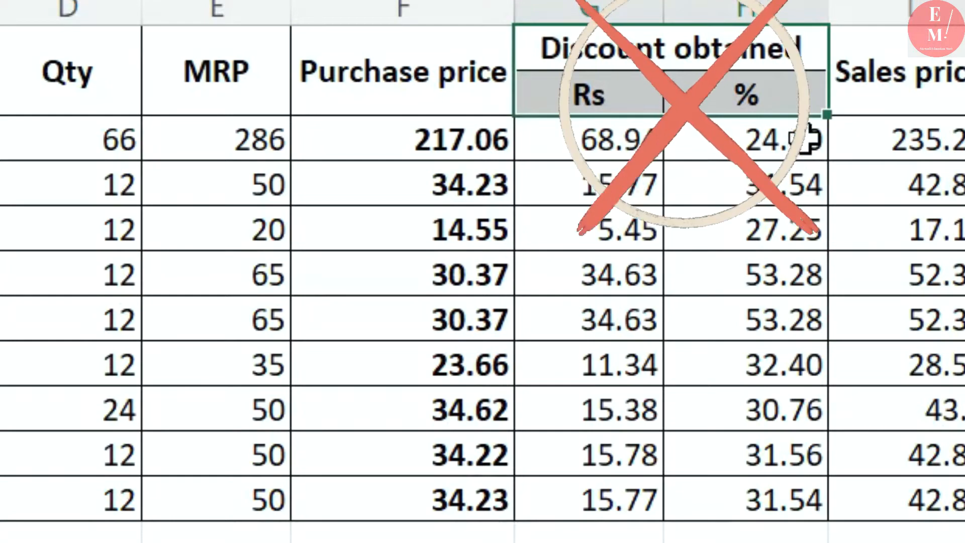
left_click(649, 73)
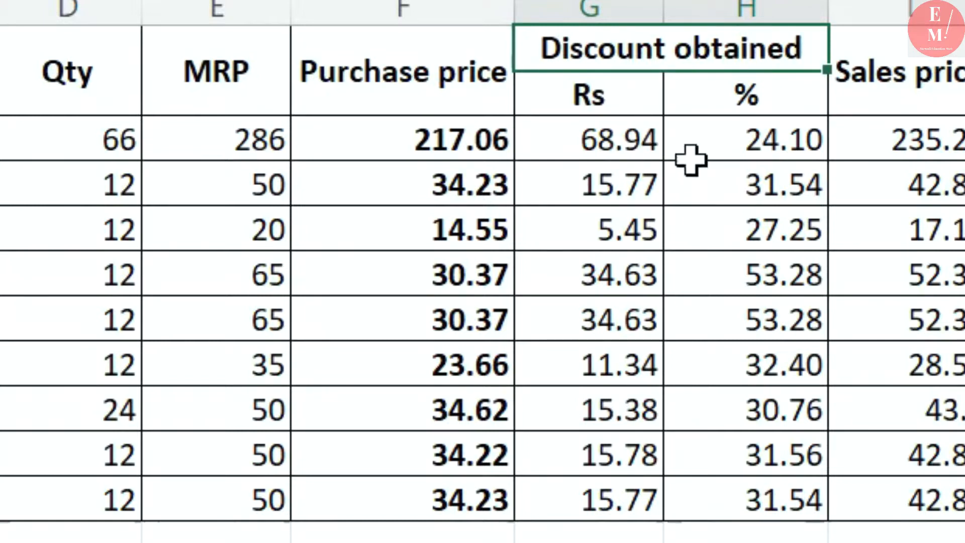
left_click(586, 108)
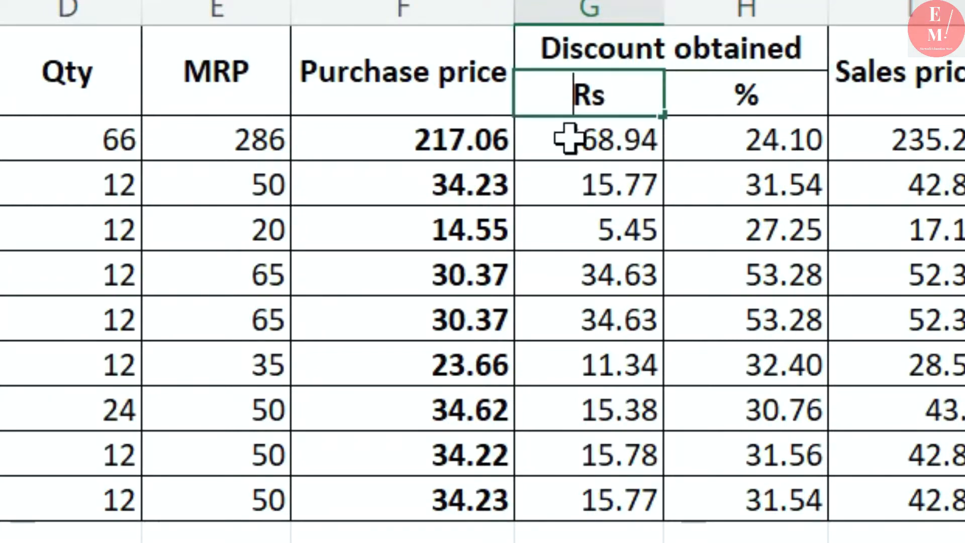
left_click(785, 66)
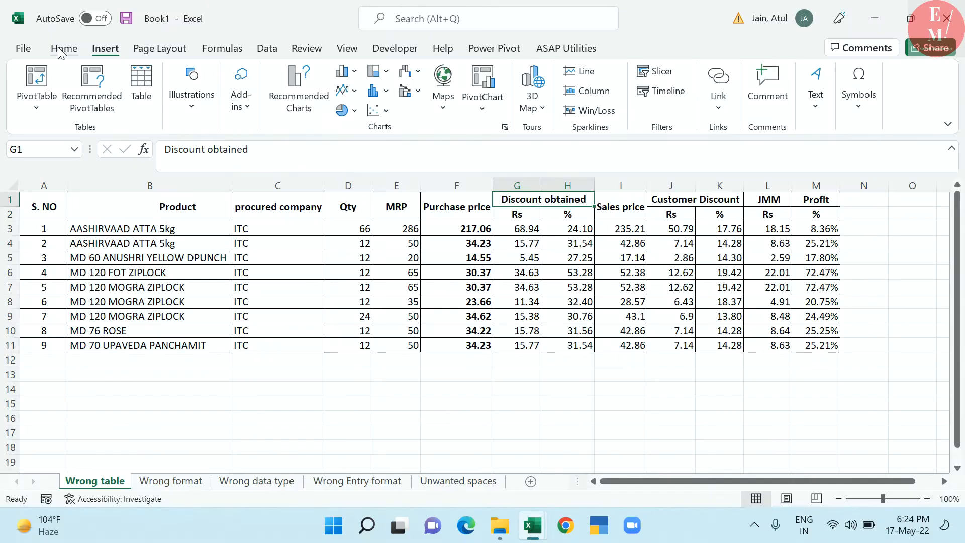
left_click(63, 49)
left_click(382, 96)
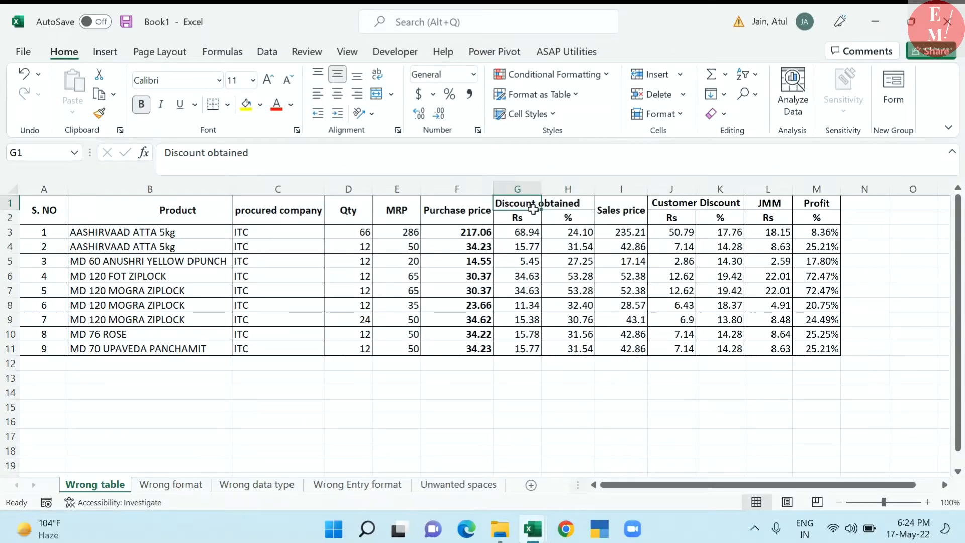
Rename the header in G1 to "Discount obtained (Rs)" and fit column G to its contents.
double_click(919, 465)
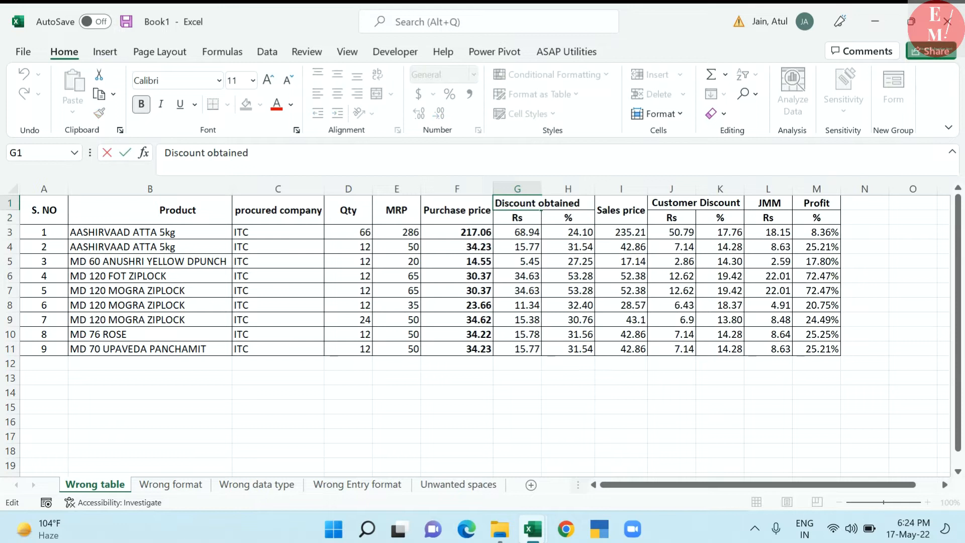
left_click(547, 190)
double_click(542, 189)
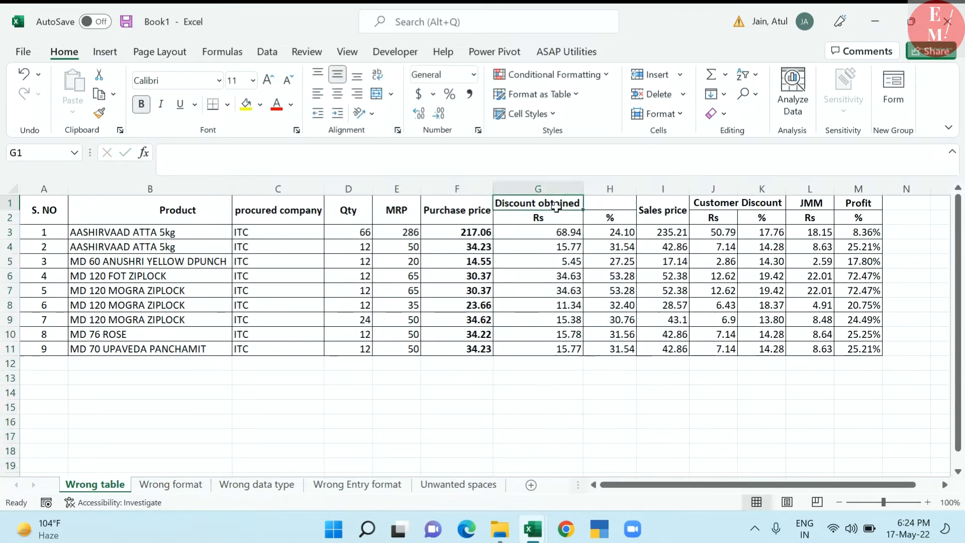
double_click(551, 203)
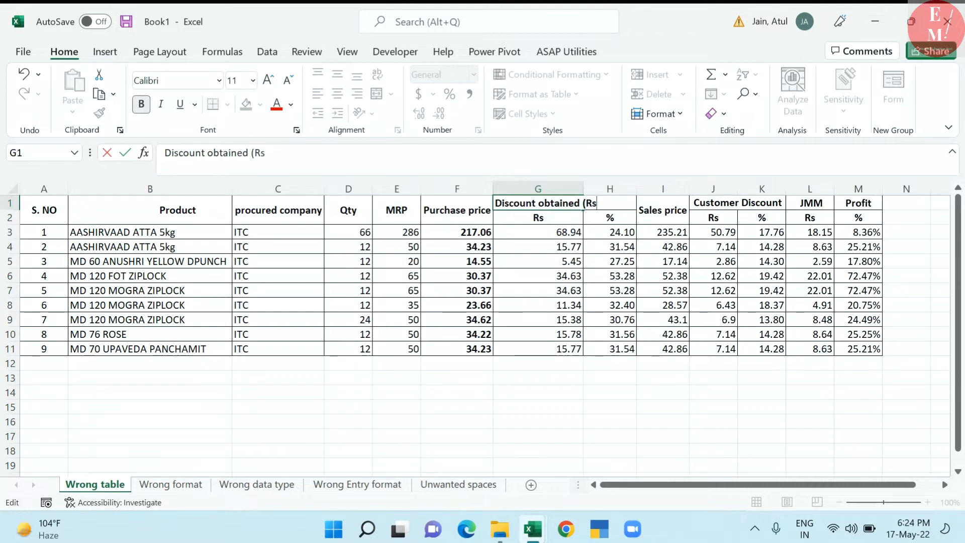
left_click(574, 250)
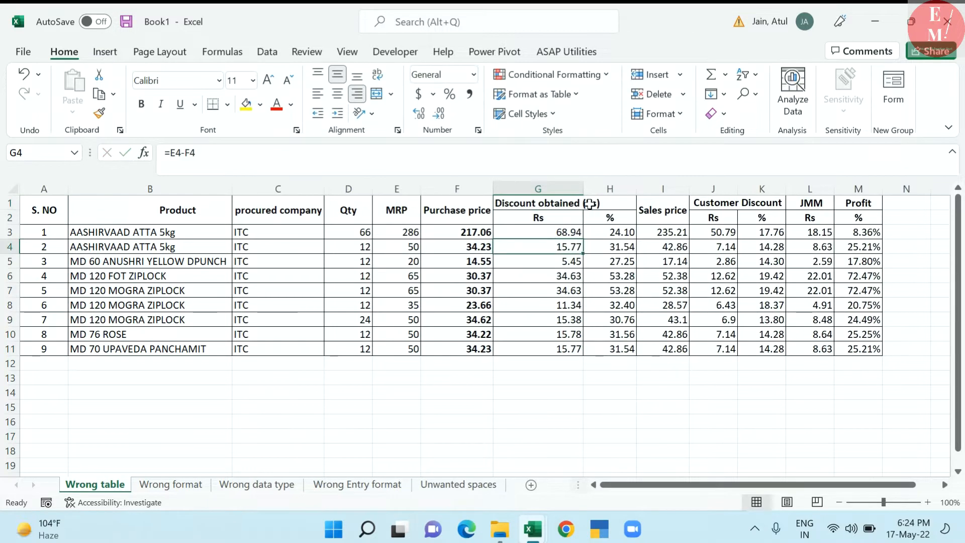
double_click(584, 189)
Copy the G1 header into H1, fit column H's width, and change the copy to "Discount obtained (%)".
left_click(628, 206)
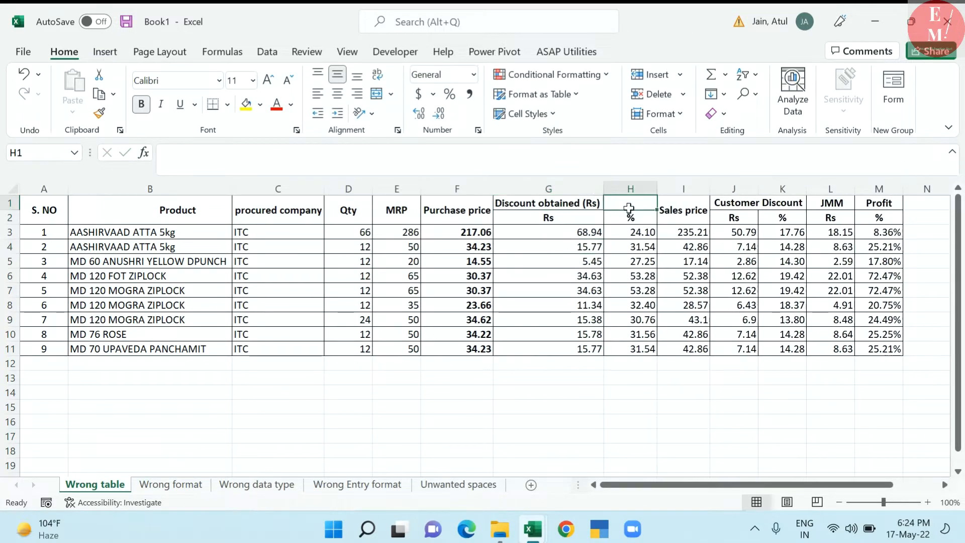
left_click(601, 205)
key("ctrl+c")
left_click(627, 207)
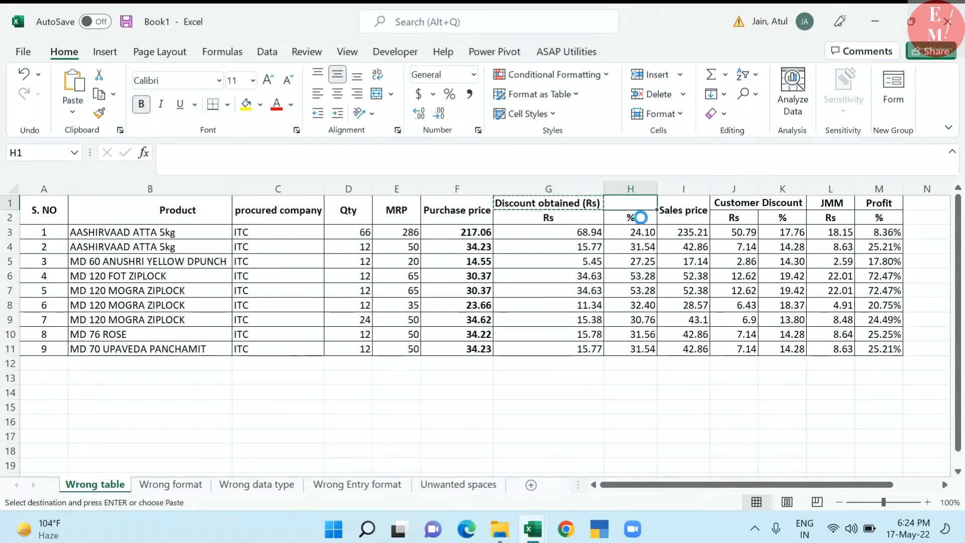
key("ctrl+v")
double_click(660, 192)
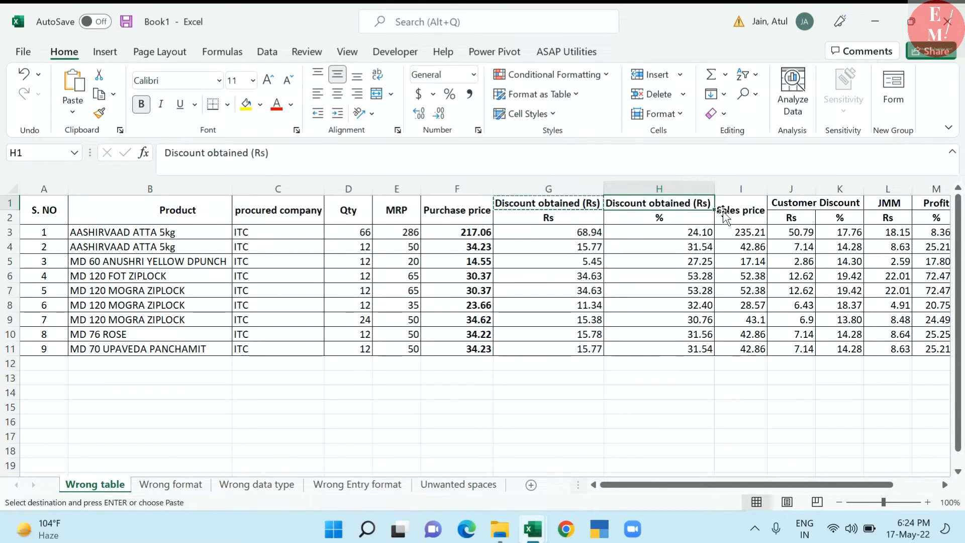
double_click(704, 203)
double_click(702, 203)
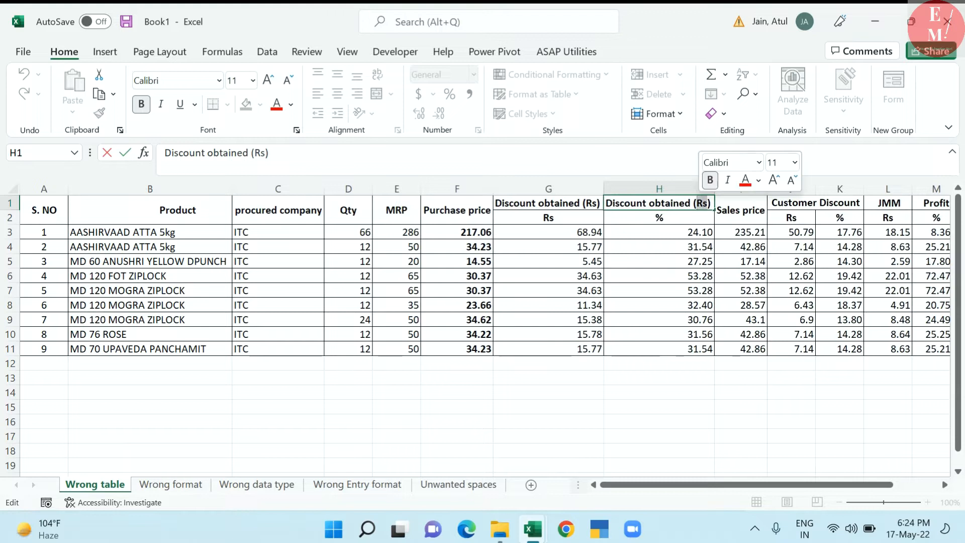
type("%")
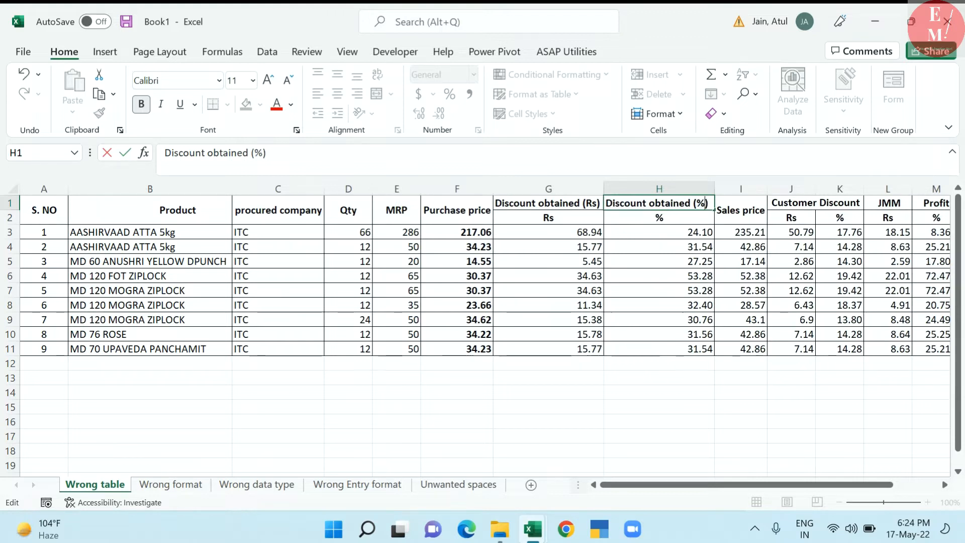
left_click(633, 248)
Delete row 2, which holds the Rs and % sub-headings.
left_click(8, 217)
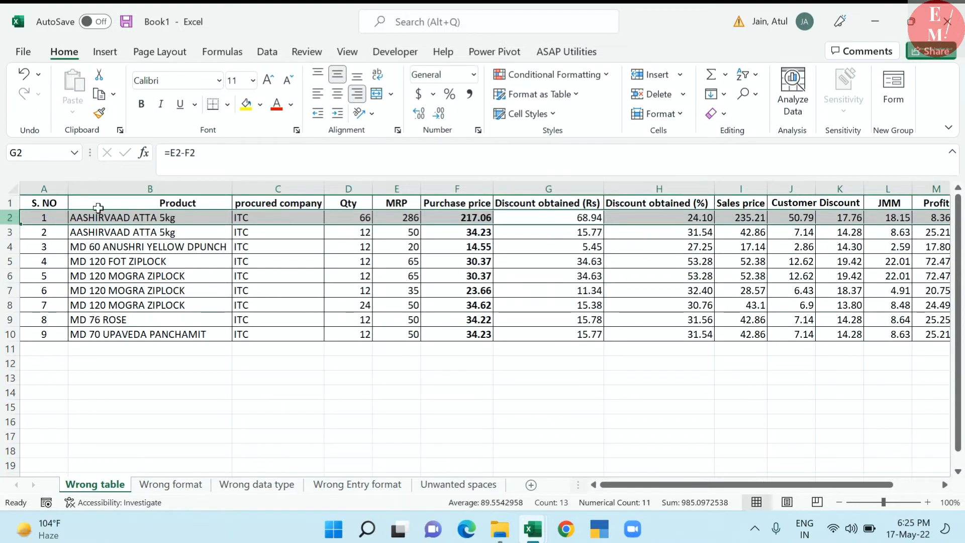
left_click(519, 238)
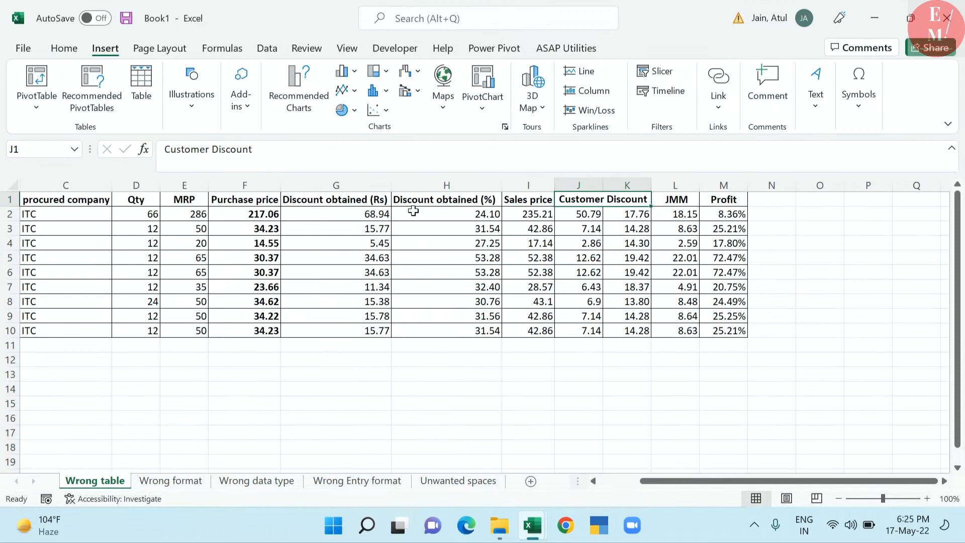
left_click_drag(374, 204, 490, 204)
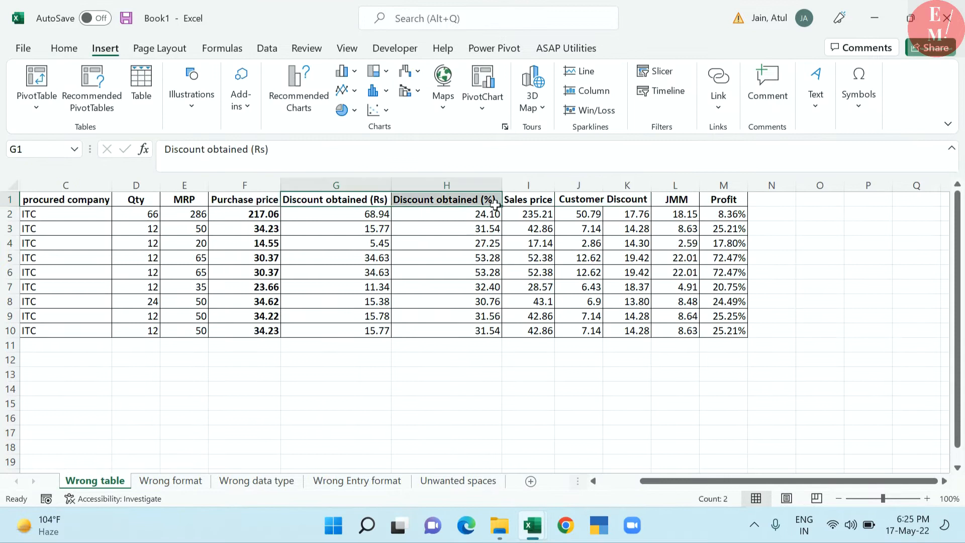
Unmerge the "Customer Discount" header across columns J and K and fit column J to its contents.
left_click(617, 205)
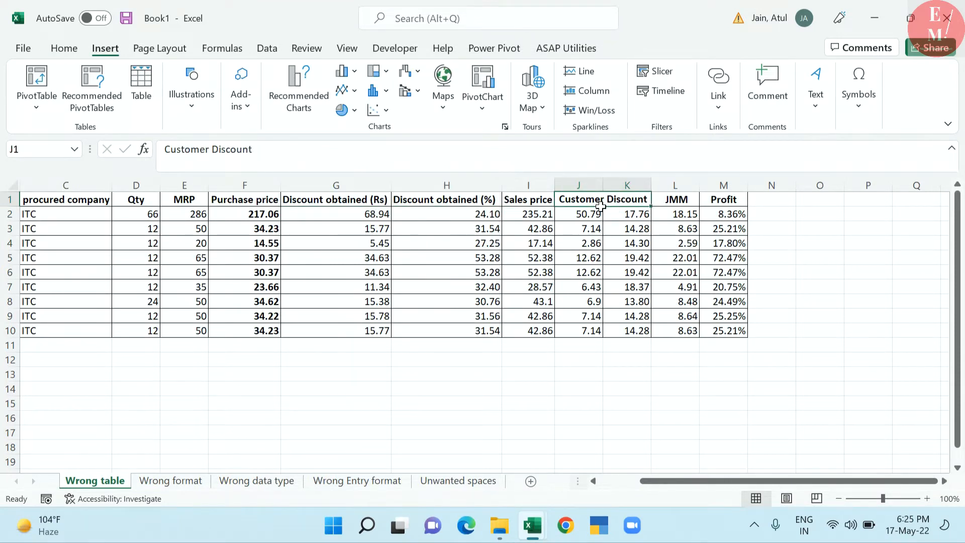
double_click(601, 203)
key("Escape")
left_click(64, 49)
left_click(376, 90)
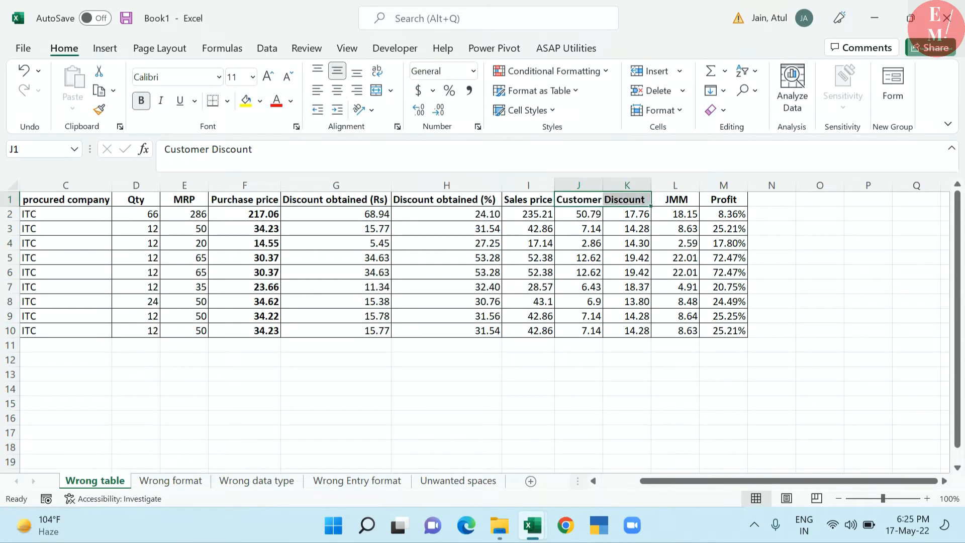
double_click(604, 186)
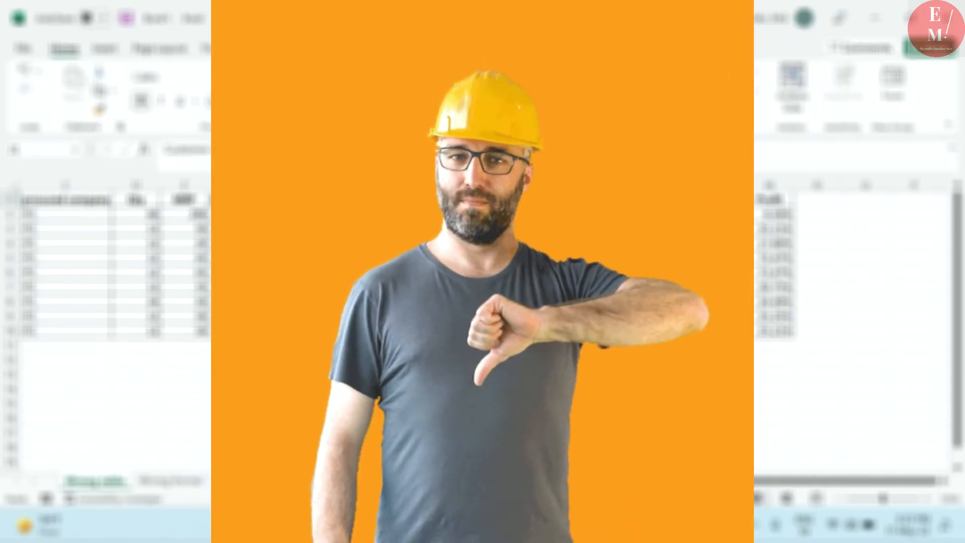
Copy the "Customer Discount" header from J1 into K1.
left_click(631, 202)
key("ctrl+c")
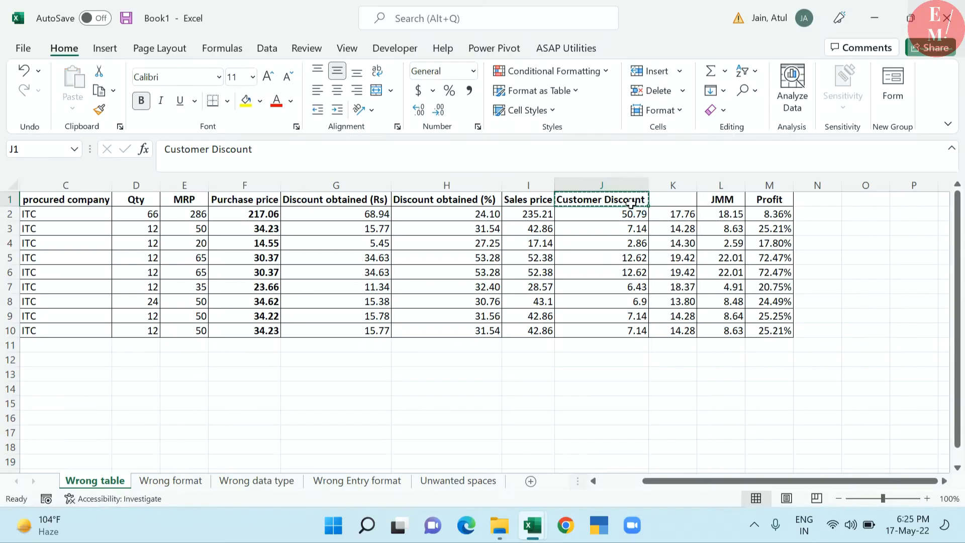
left_click(673, 206)
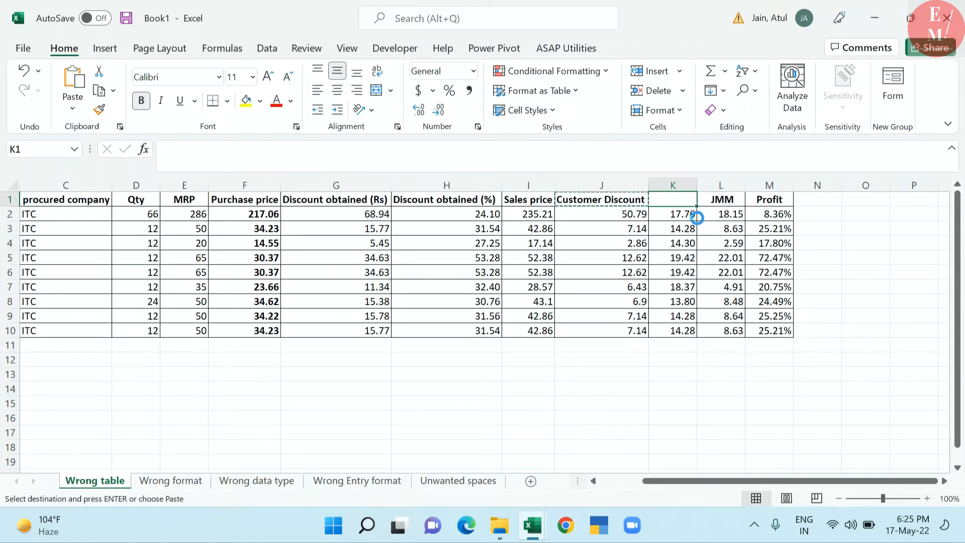
key("ctrl+v")
left_click(609, 245)
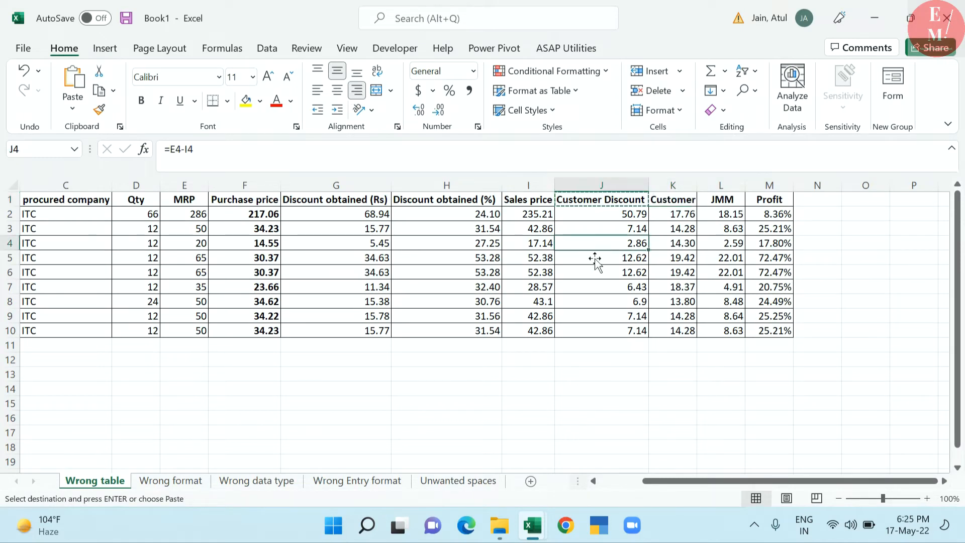
key("alt+n")
key("v")
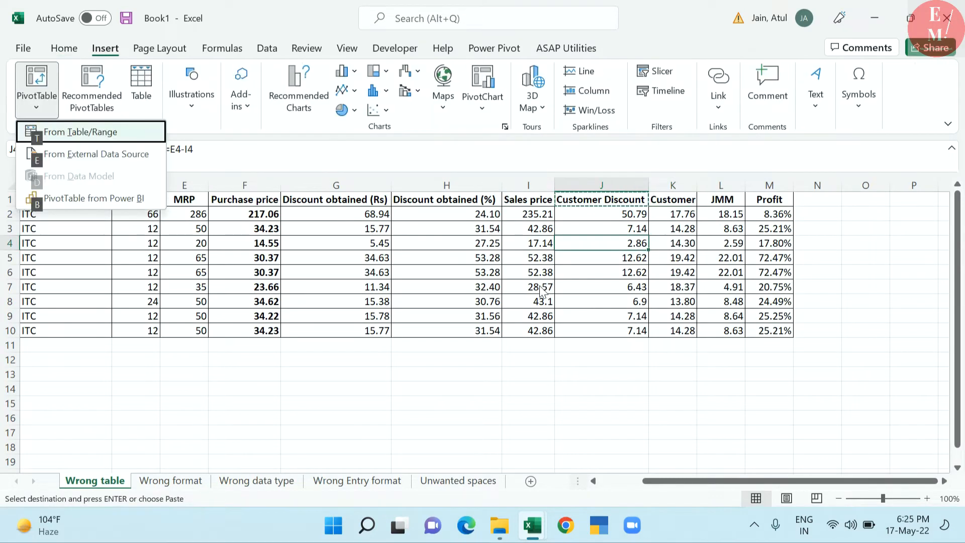
key("Escape")
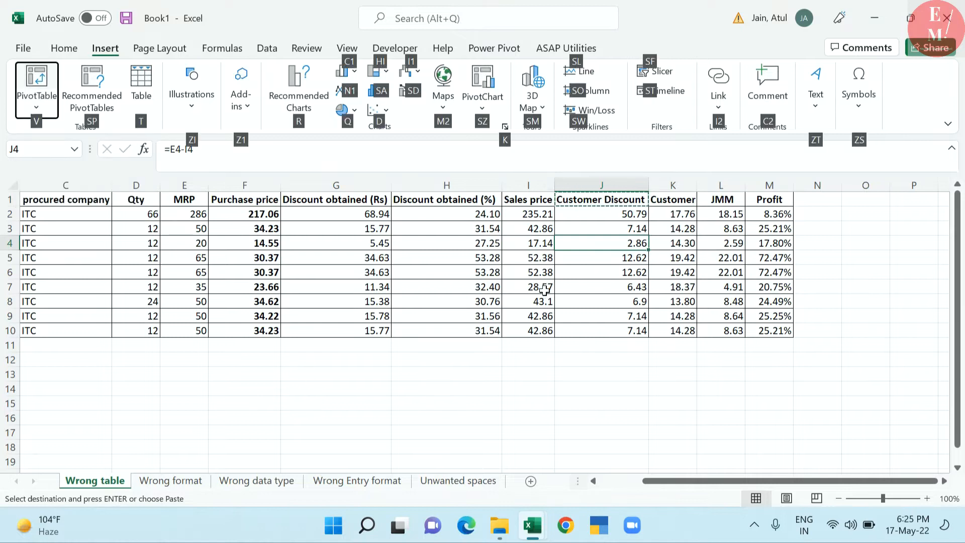
Create a PivotTable from the entire corrected table, accepting the default settings.
left_click(511, 289)
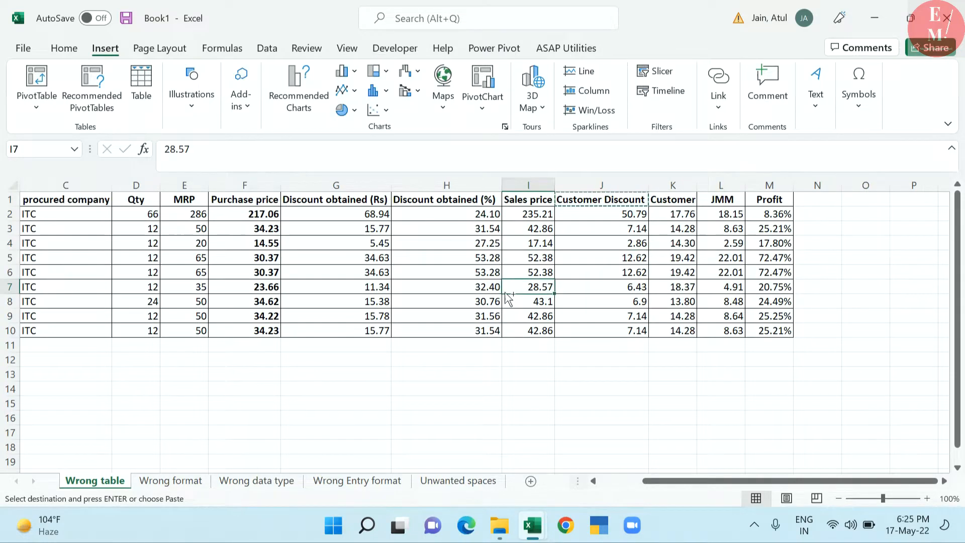
key("ctrl+a")
key("alt+n")
key("v")
key("t")
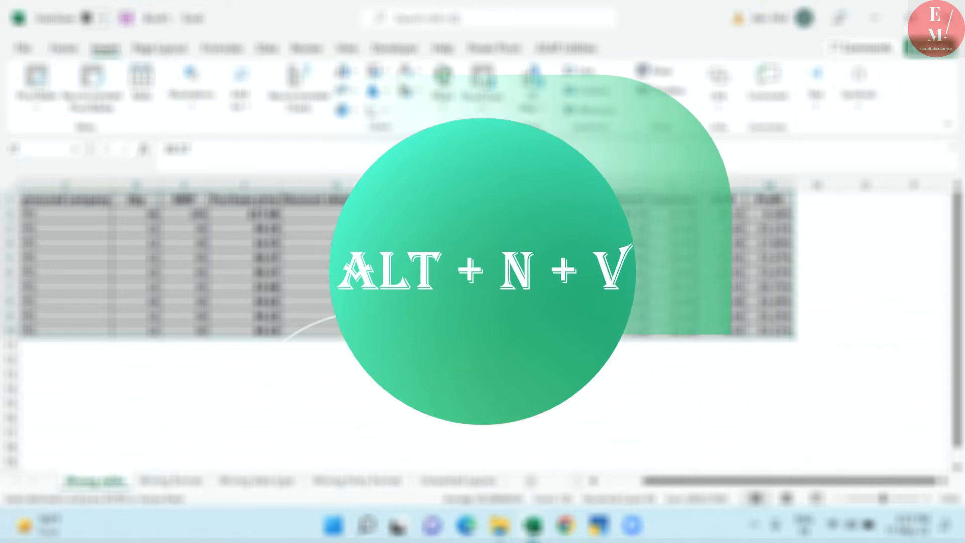
key("Return")
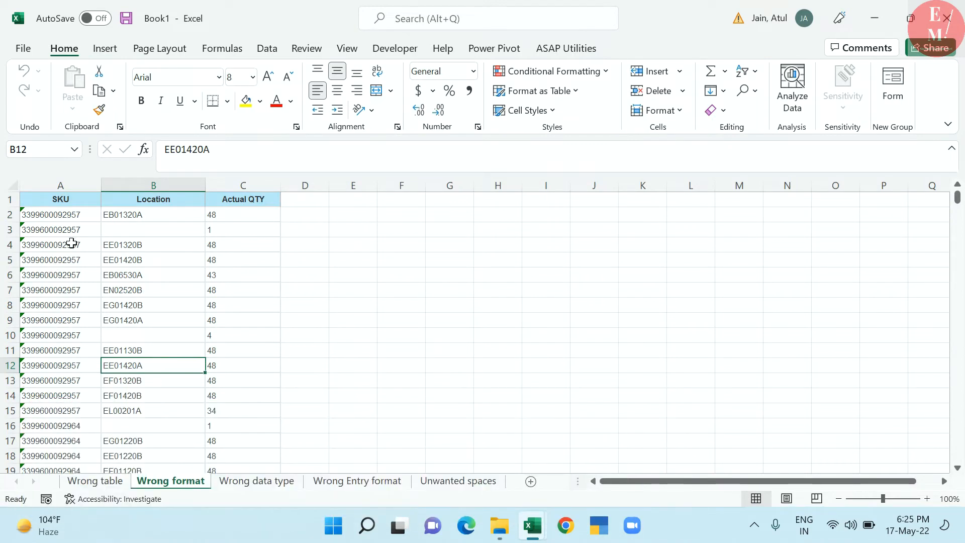
Examine the SKU values in column A of the Wrong format sheet.
left_click_drag(83, 207, 71, 437)
left_click(68, 221)
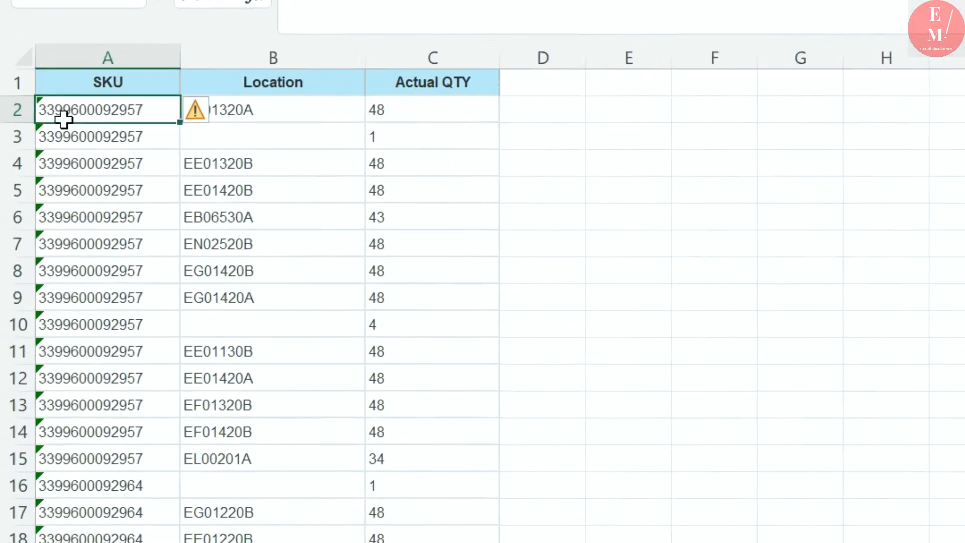
left_click(187, 295)
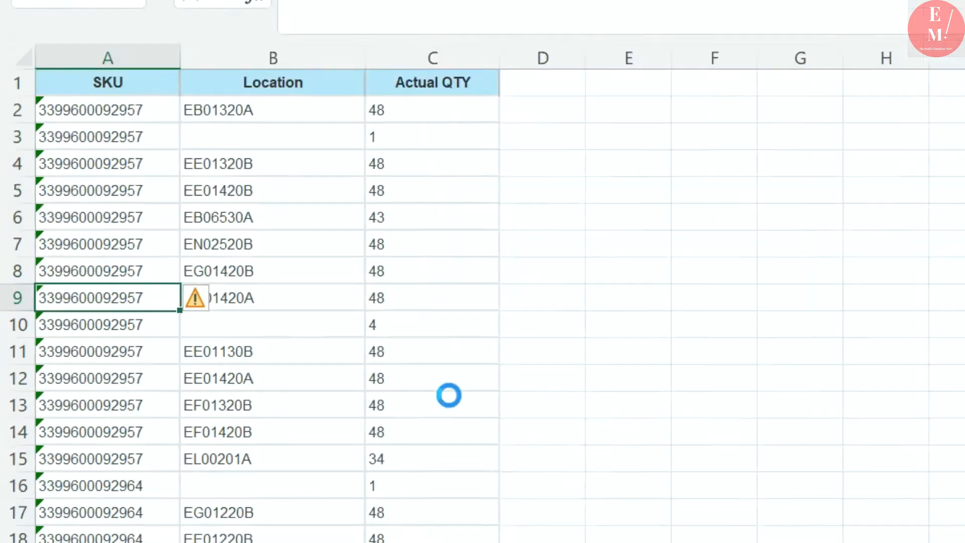
Create a PivotTable on a new sheet from the entire Wrong format table, accepting the default settings.
key("ctrl+a")
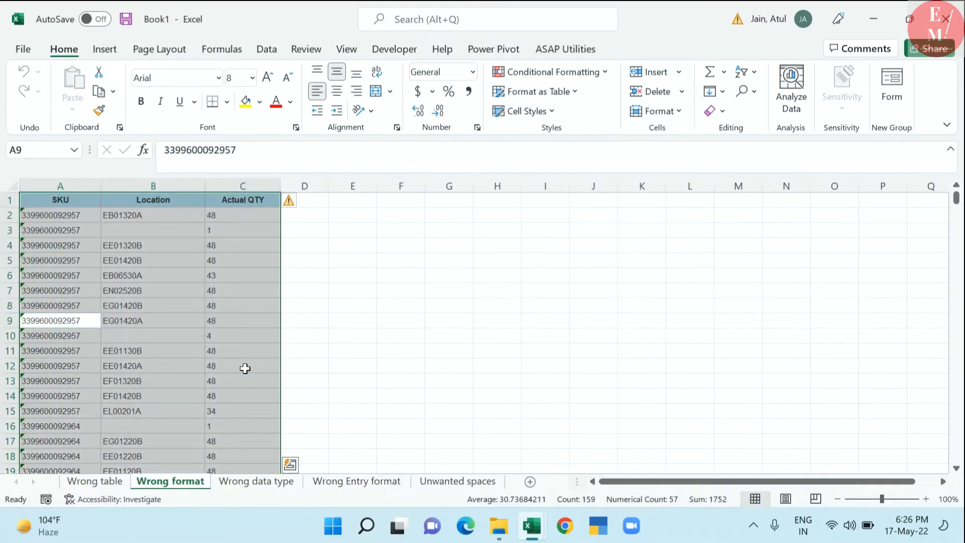
key("alt")
key("n")
key("v")
key("Escape")
key("Escape")
key("Return")
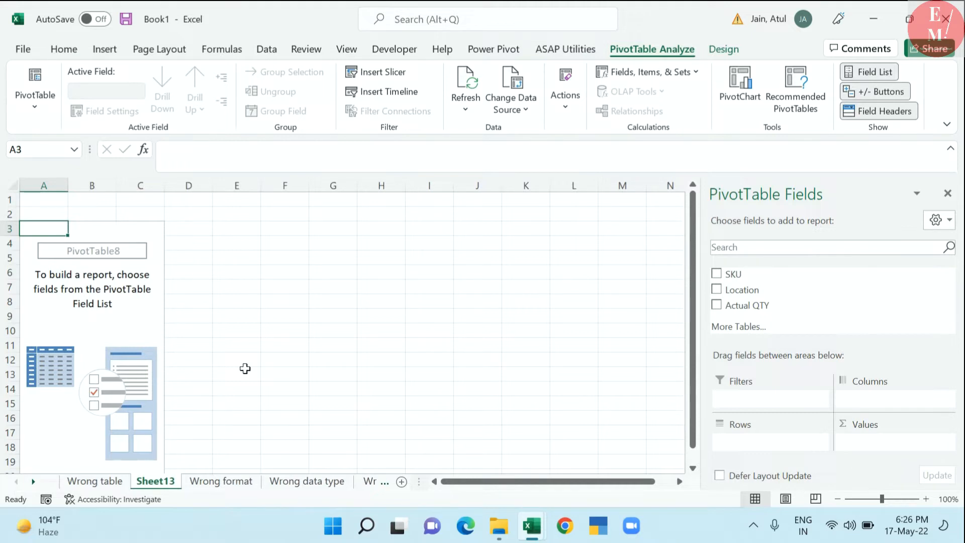
left_click(149, 322)
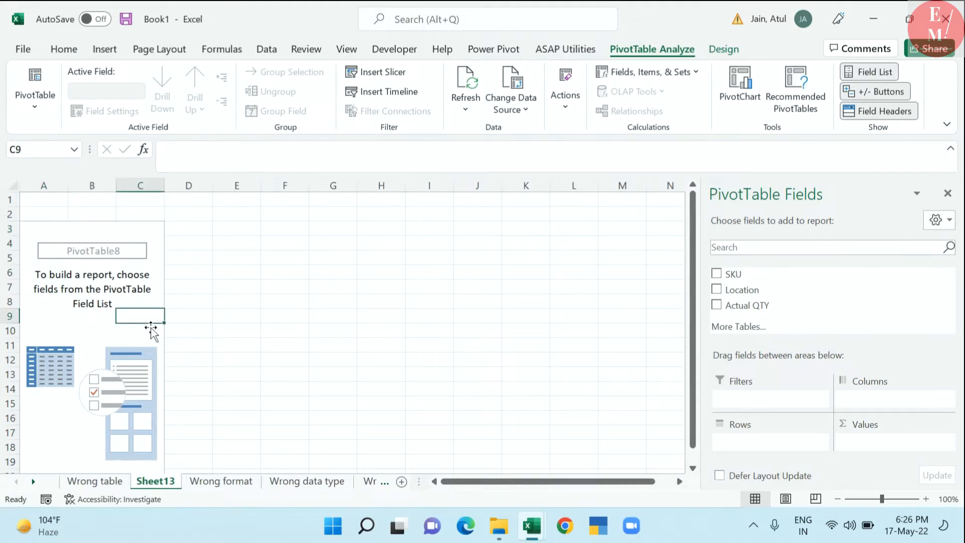
Add the SKU field to the PivotTable's values and summarize it by Sum.
left_click(717, 275)
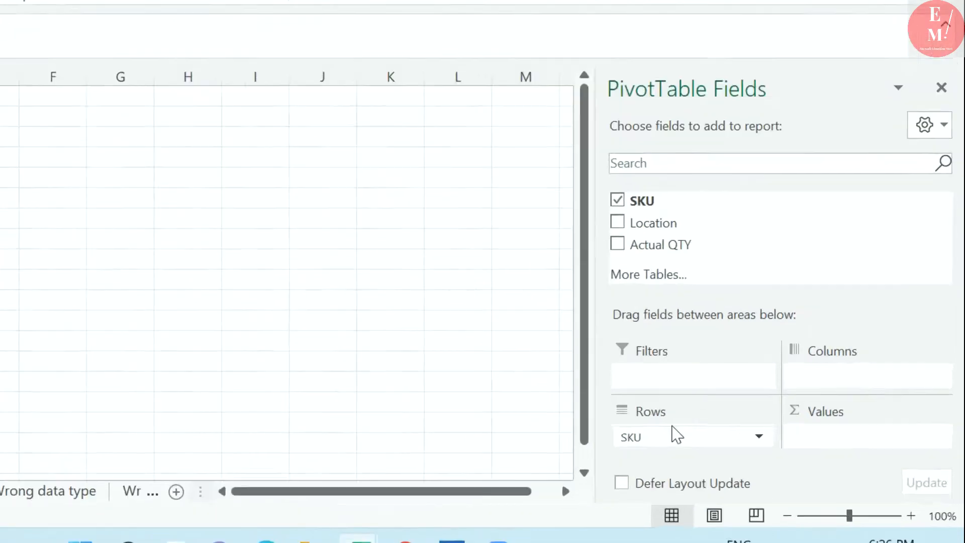
left_click_drag(759, 439, 878, 443)
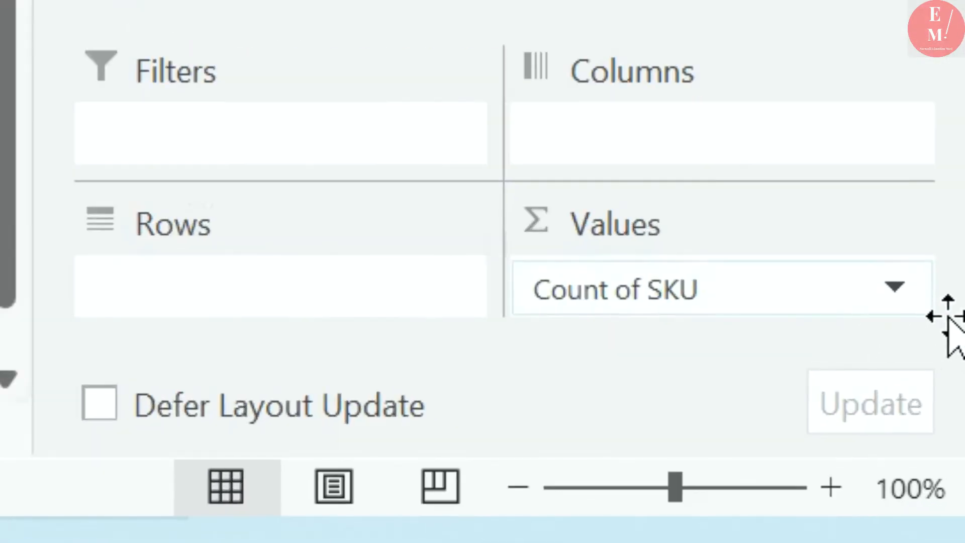
left_click(944, 443)
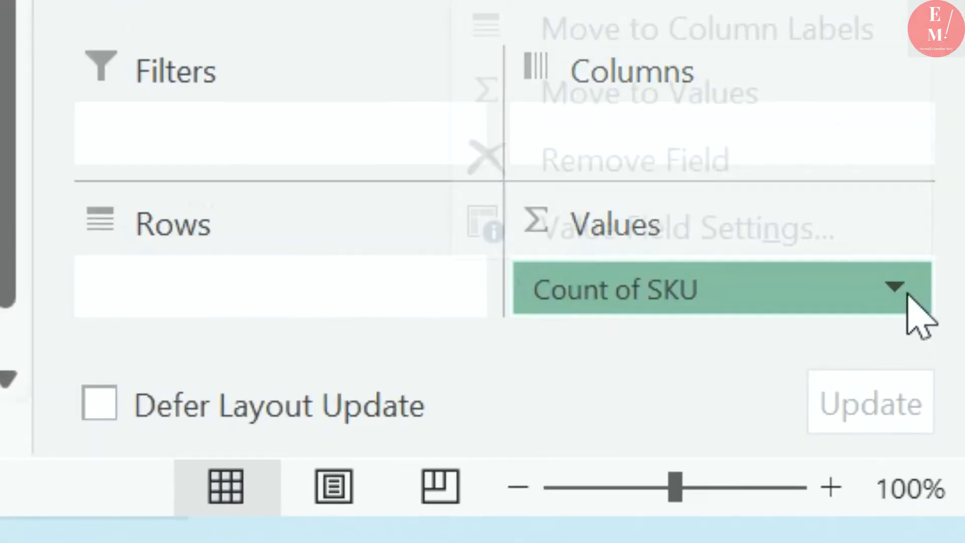
left_click(786, 233)
left_click(629, 241)
left_click(735, 338)
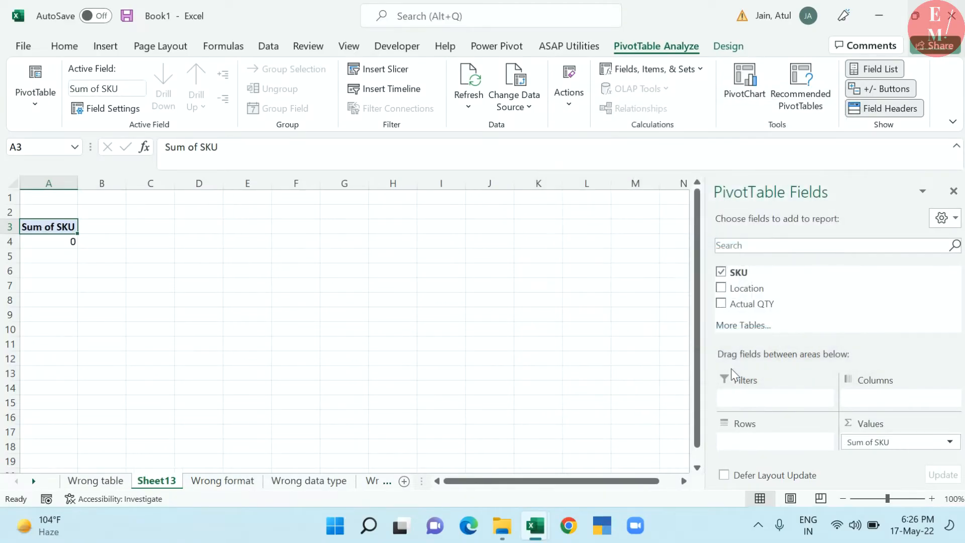
left_click_drag(47, 231, 49, 244)
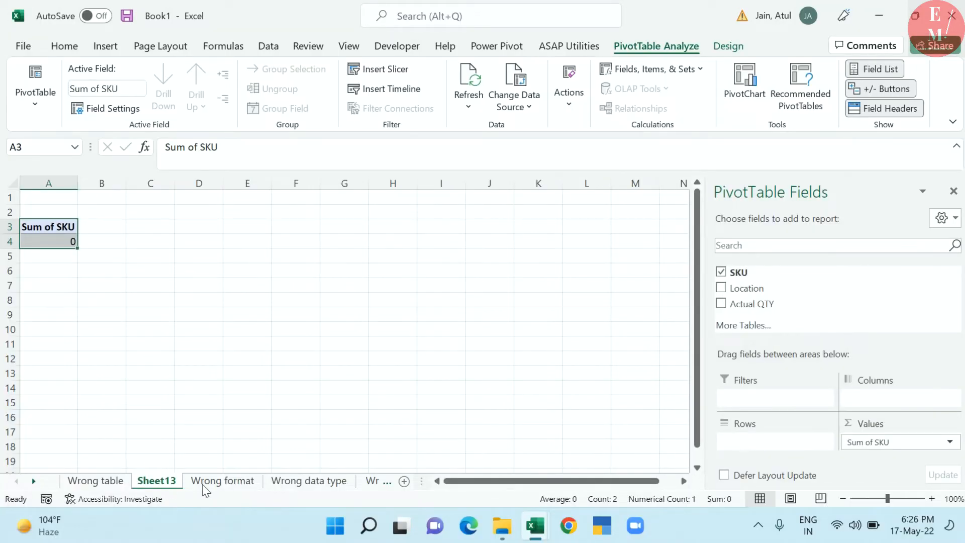
Examine the SKU cells on the Wrong format sheet and the error-correction options offered for A2.
left_click(223, 480)
left_click_drag(50, 228, 37, 385)
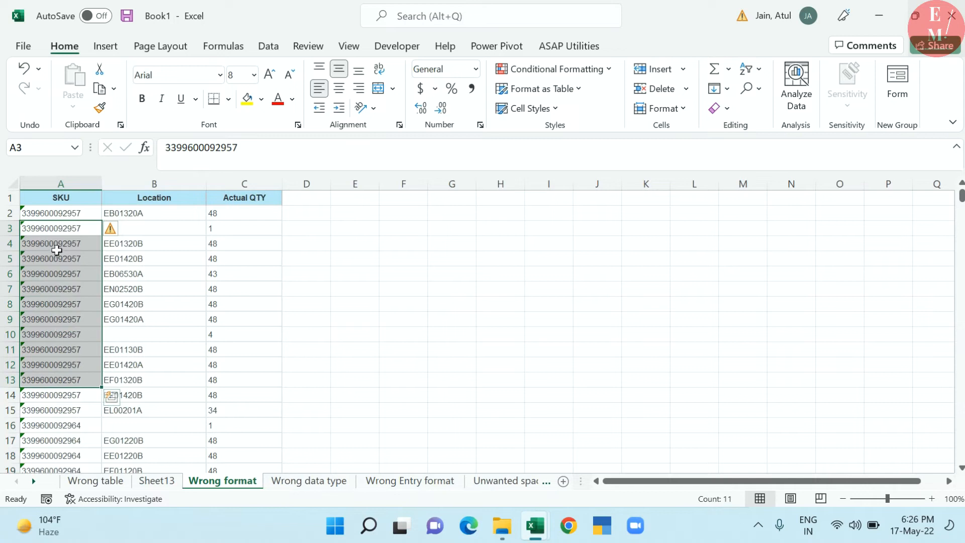
left_click(71, 213)
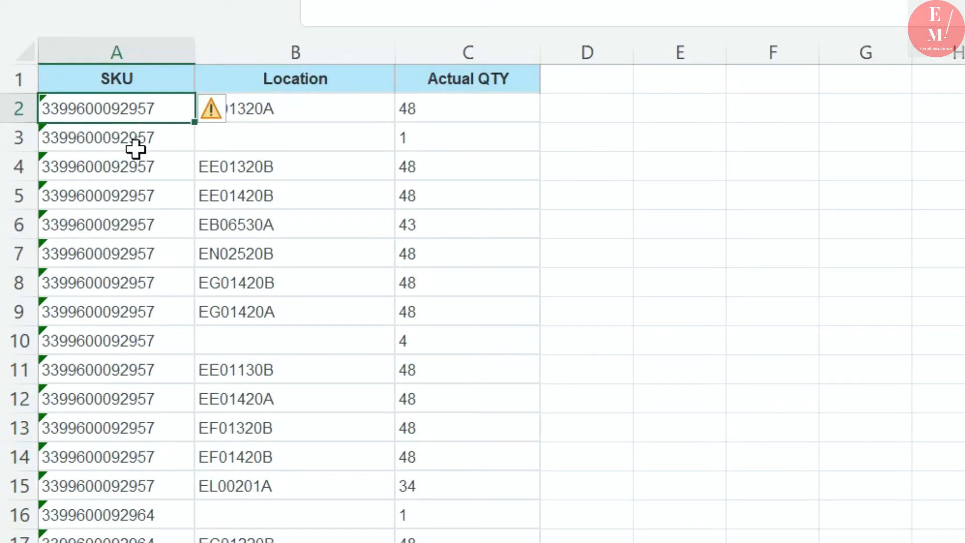
left_click(210, 118)
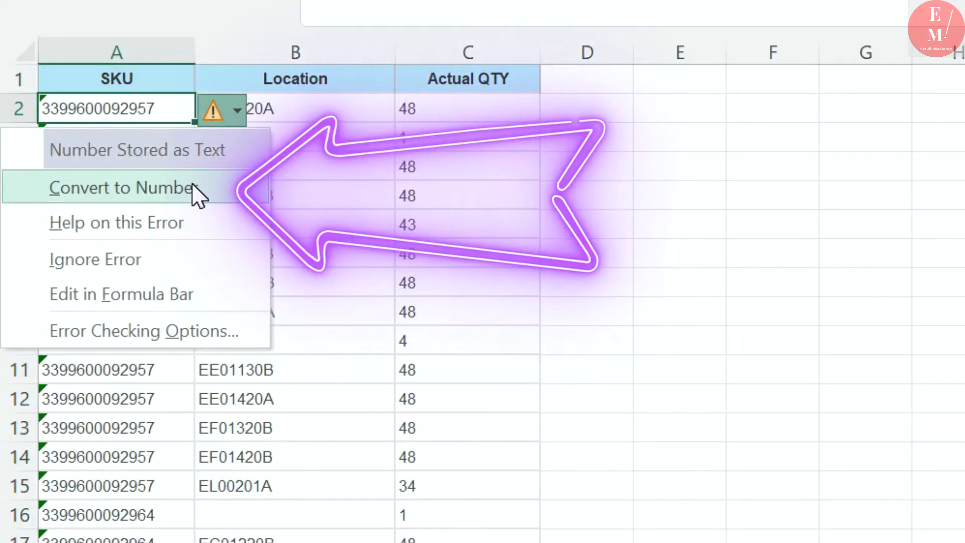
left_click(351, 174)
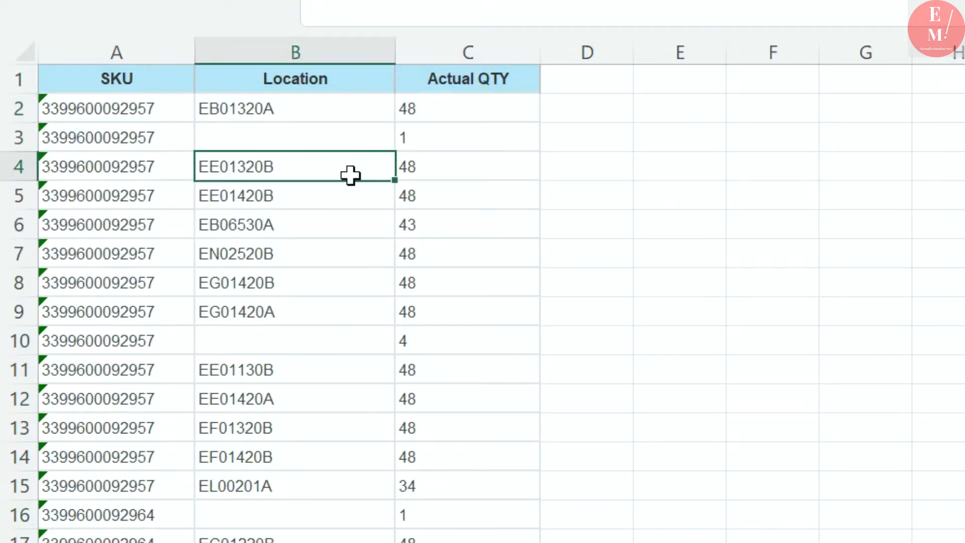
Convert all SKU values in column A, from A2 downward, from text to numbers.
left_click(157, 119)
key("ctrl+shift+Down")
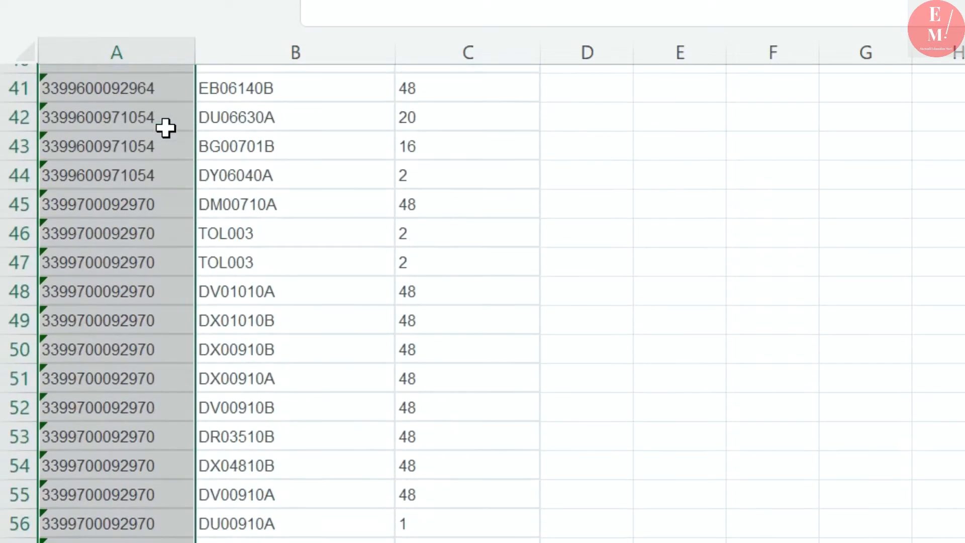
scroll(169, 125, "up", 13)
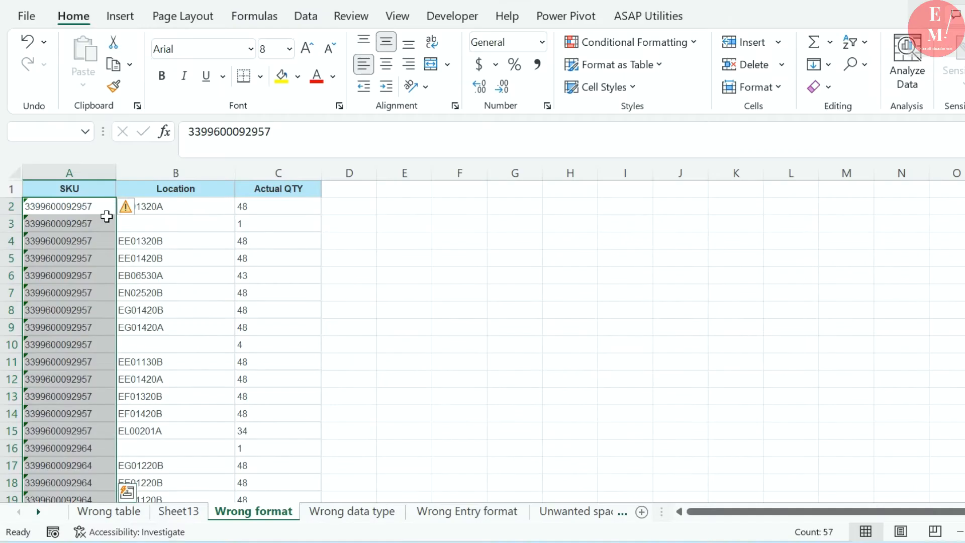
left_click(131, 213)
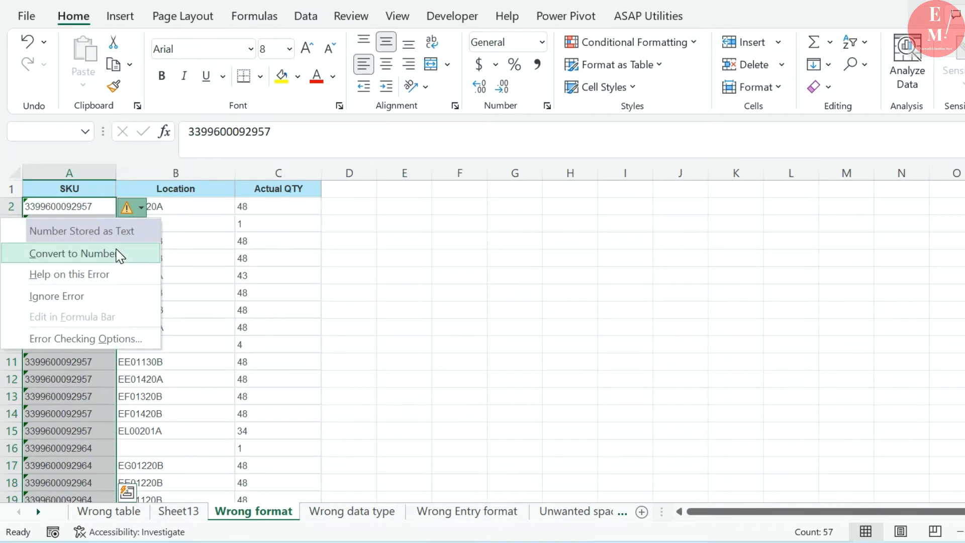
left_click(120, 254)
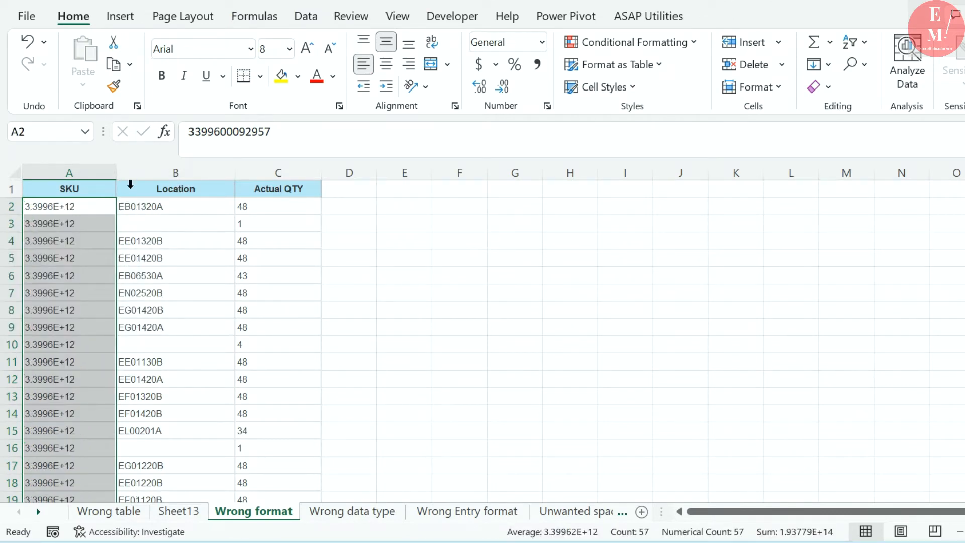
Fit column A to its contents and format the SKU values as Number with no decimal places.
double_click(116, 173)
left_click(542, 42)
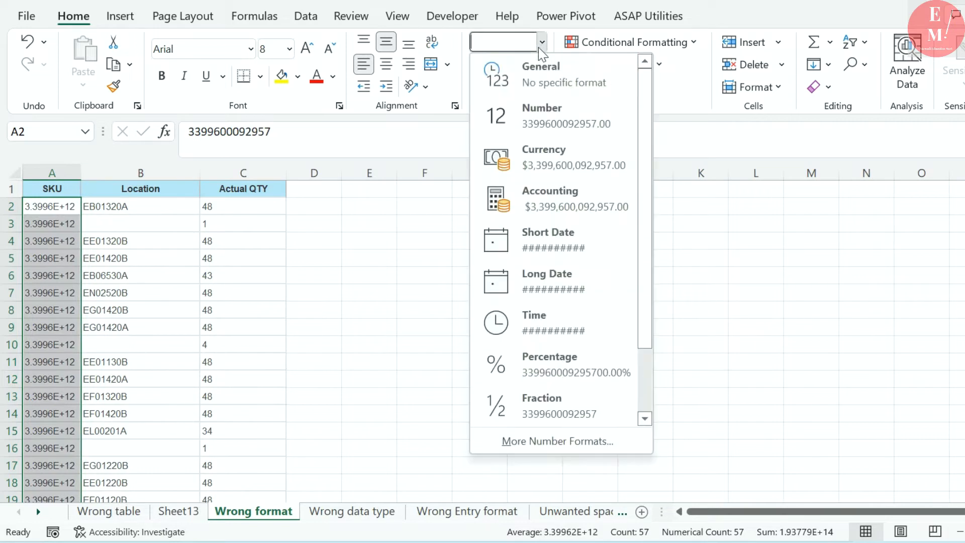
left_click(554, 119)
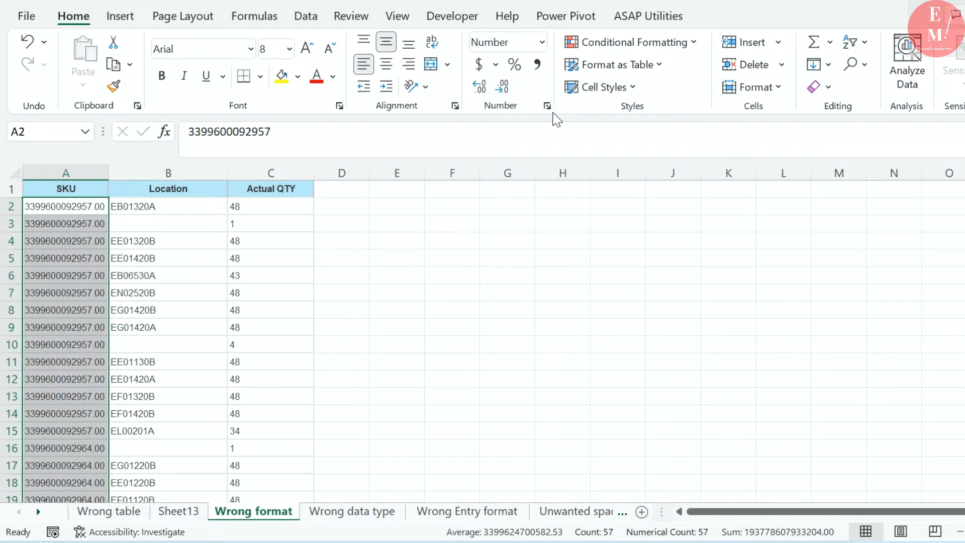
left_click(480, 86)
left_click(501, 87)
left_click(502, 86)
left_click(502, 87)
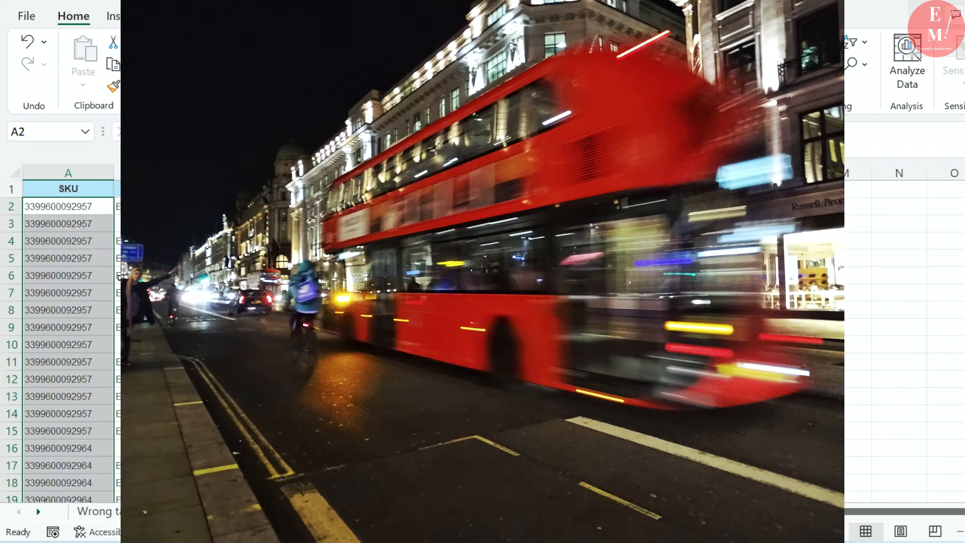
Refresh the PivotTable on Sheet13, format the SKU sum in A4 as Number and fit column A to its contents.
left_click(118, 275)
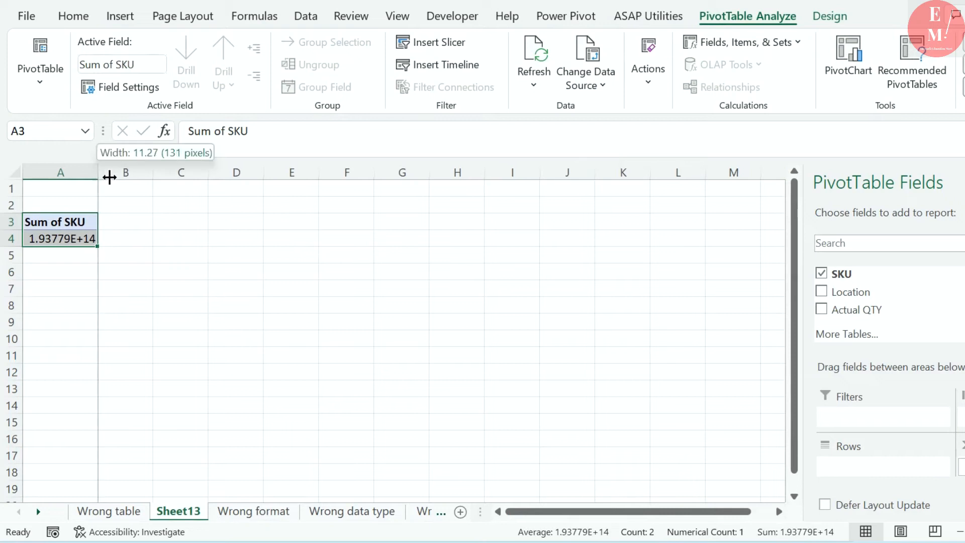
double_click(101, 180)
left_click(103, 242)
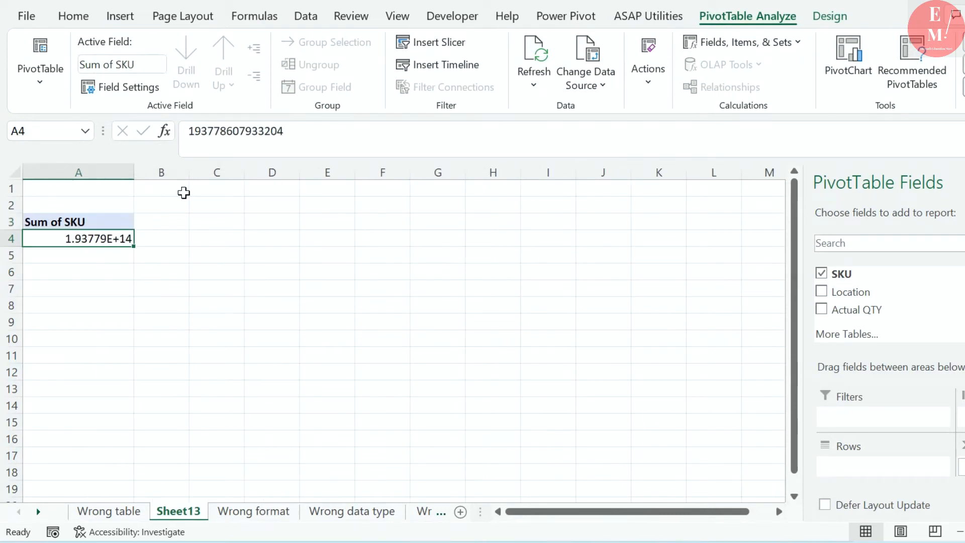
left_click(75, 17)
left_click(542, 42)
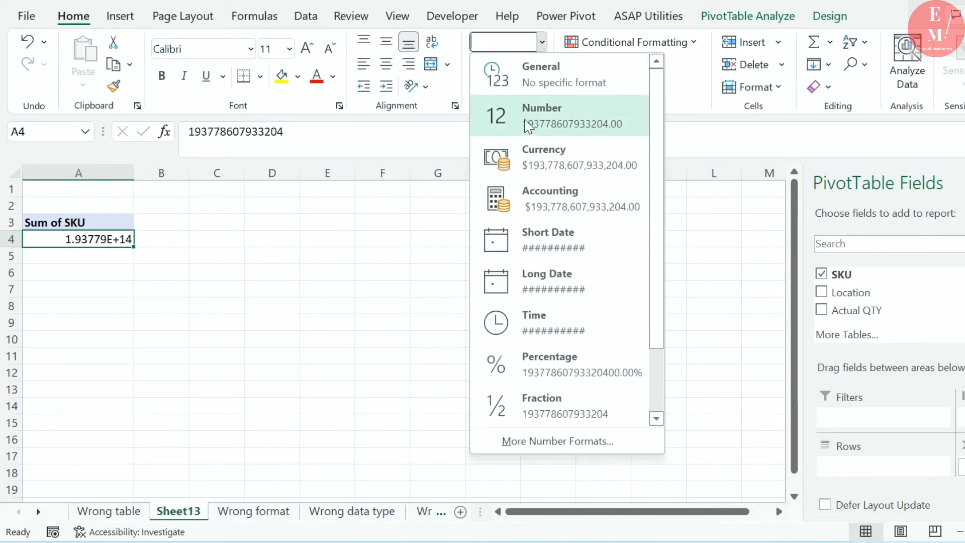
left_click(525, 120)
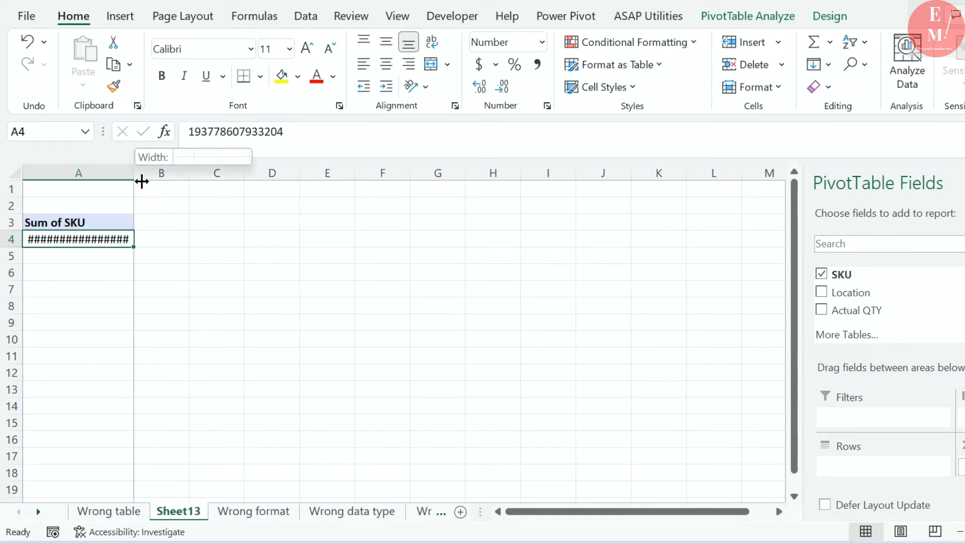
double_click(134, 176)
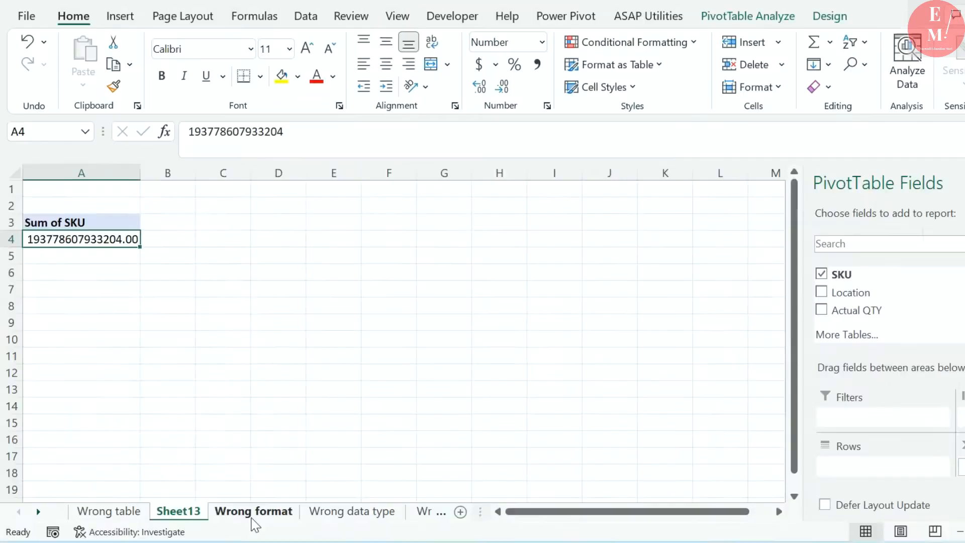
Examine the converted SKU values and neighbouring columns on the Wrong format sheet.
left_click(255, 511)
left_click_drag(58, 258, 97, 355)
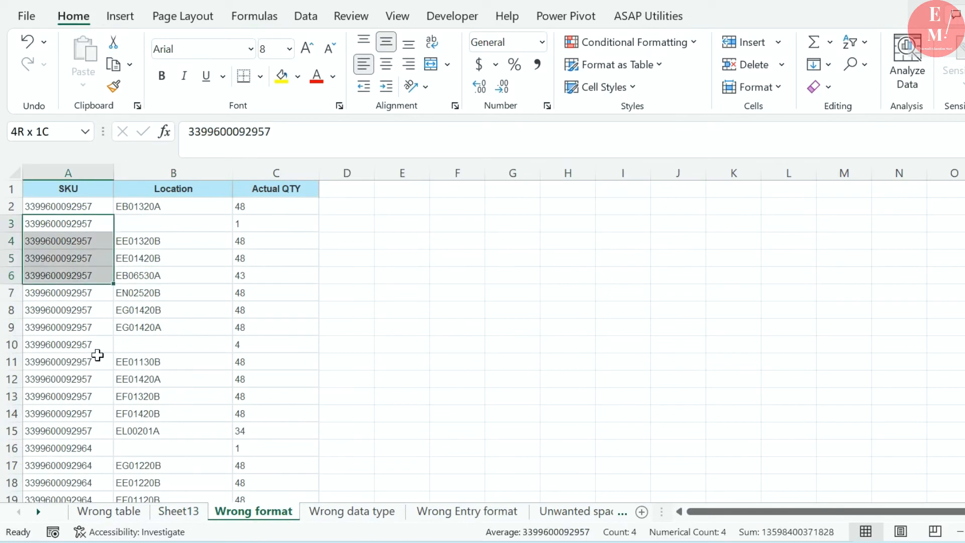
left_click(98, 362)
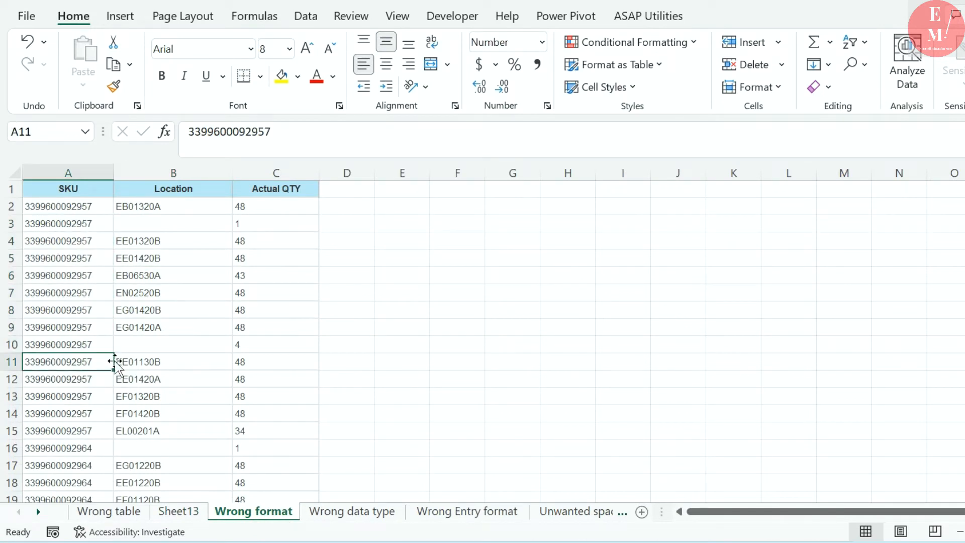
left_click_drag(97, 224, 107, 428)
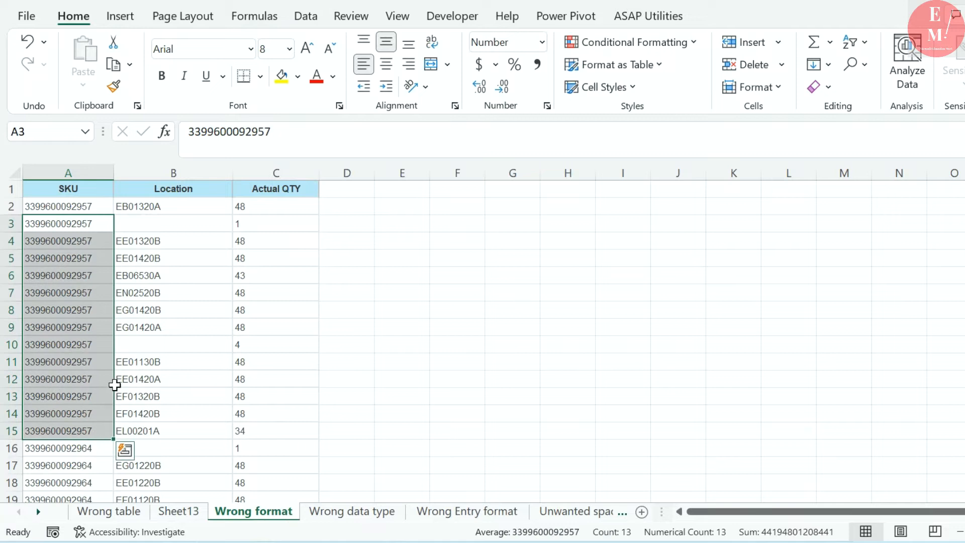
left_click_drag(89, 296, 284, 405)
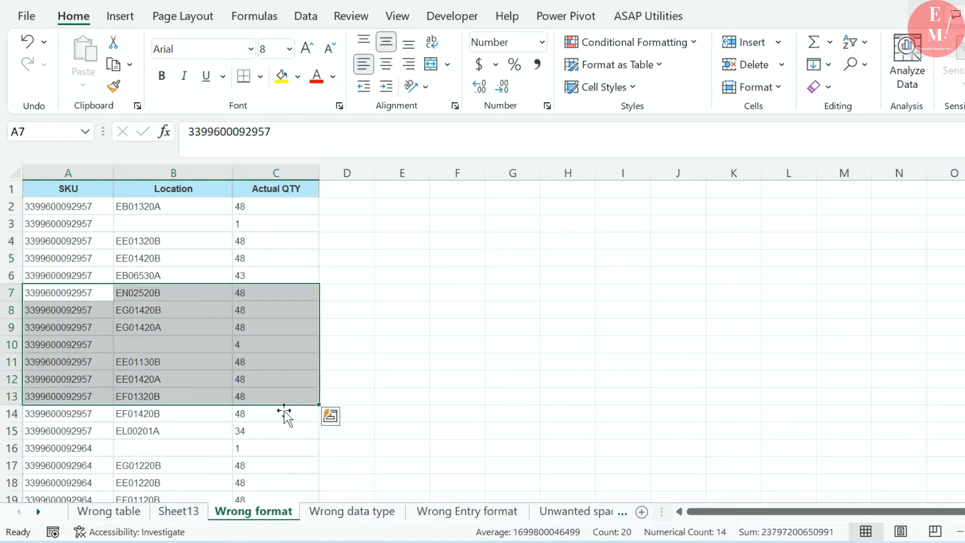
left_click(284, 413)
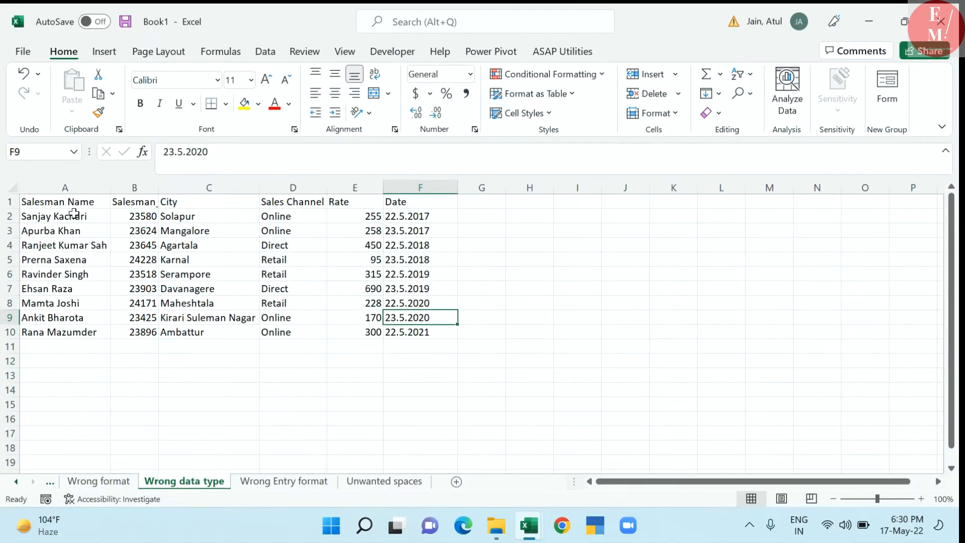
Create a PivotTable on a new sheet from A1:F10 of the Wrong data type sheet, accepting the default settings.
left_click_drag(70, 204, 423, 333)
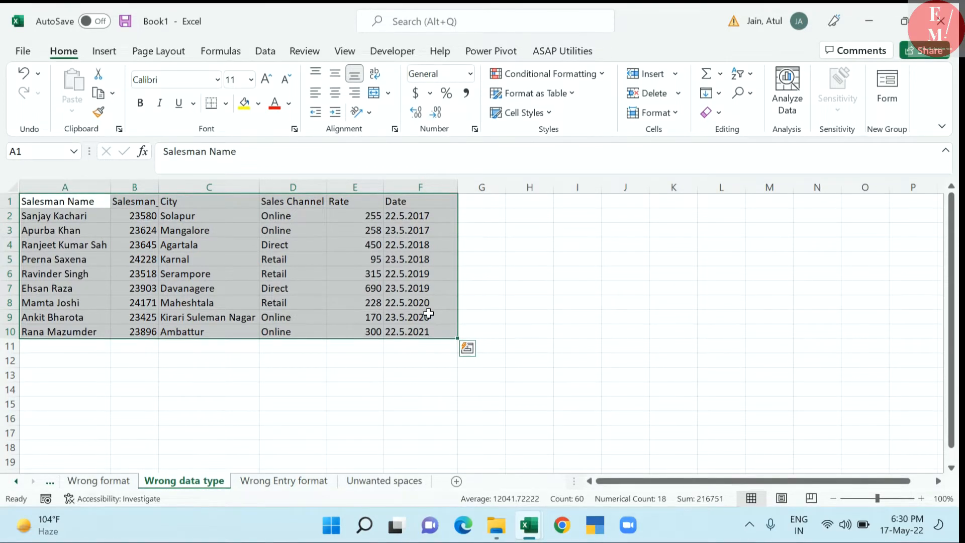
key("alt+n")
key("v")
key("t")
key("Return")
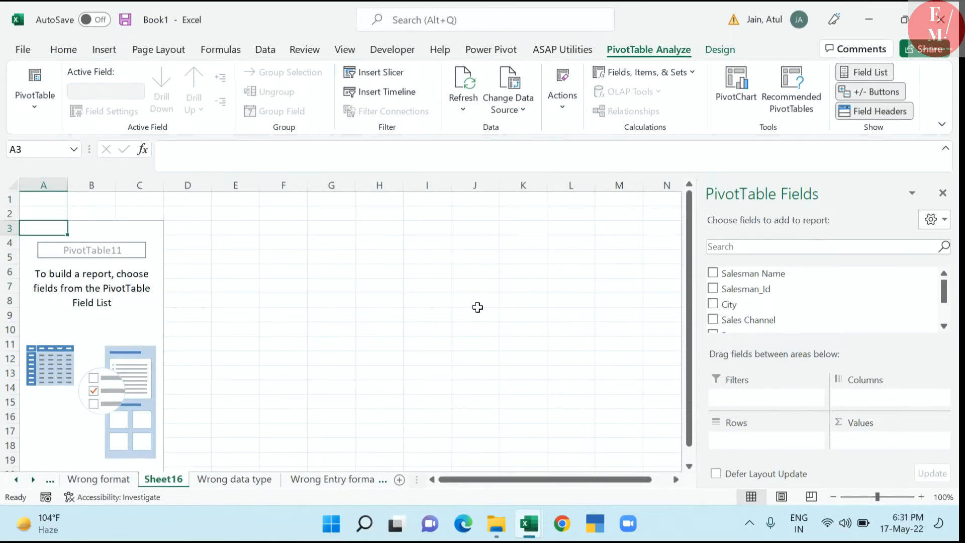
Add the Date field to the PivotTable's rows and the Rate field to its values.
scroll(826, 299, "down", 2)
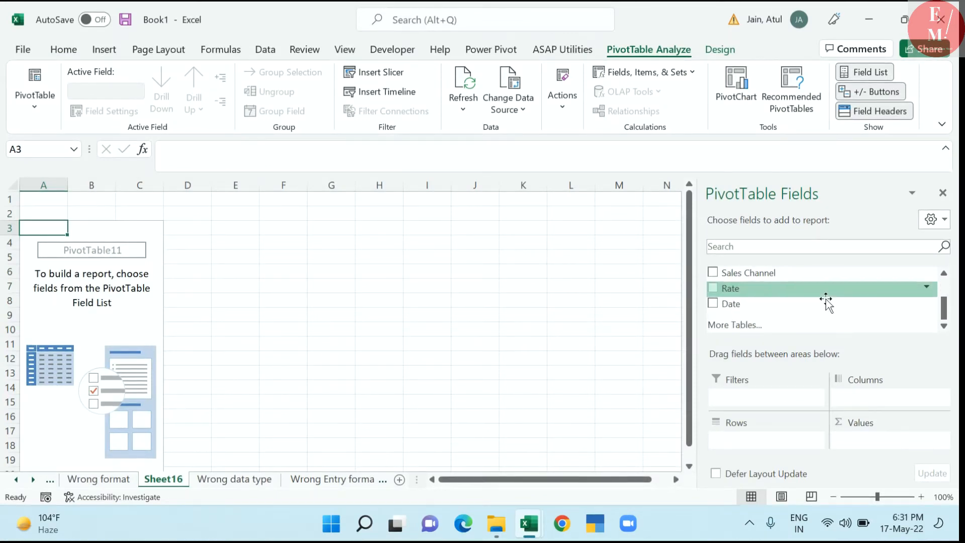
left_click(715, 307)
scroll(717, 301, "down", 2)
left_click(712, 287)
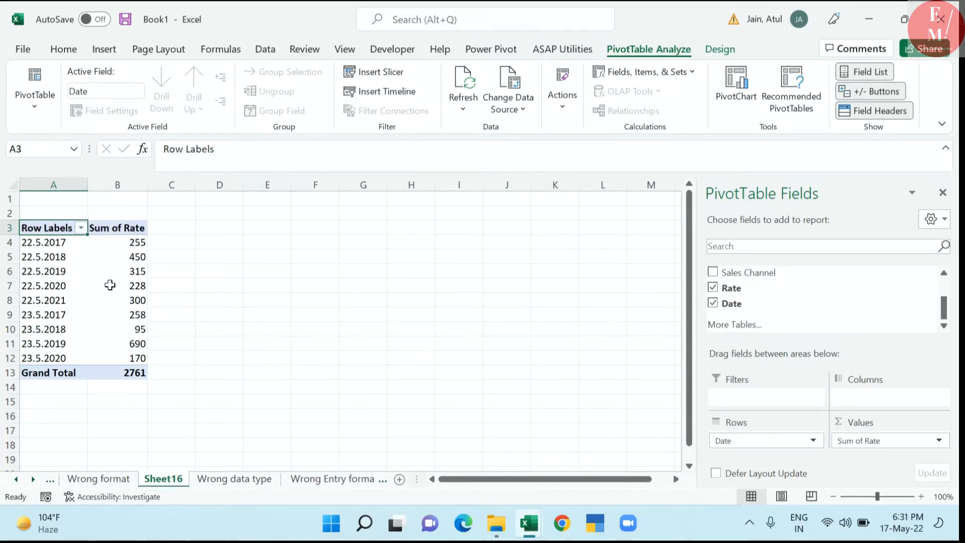
Try to group the Date row labels in the Sheet16 PivotTable.
left_click(46, 285)
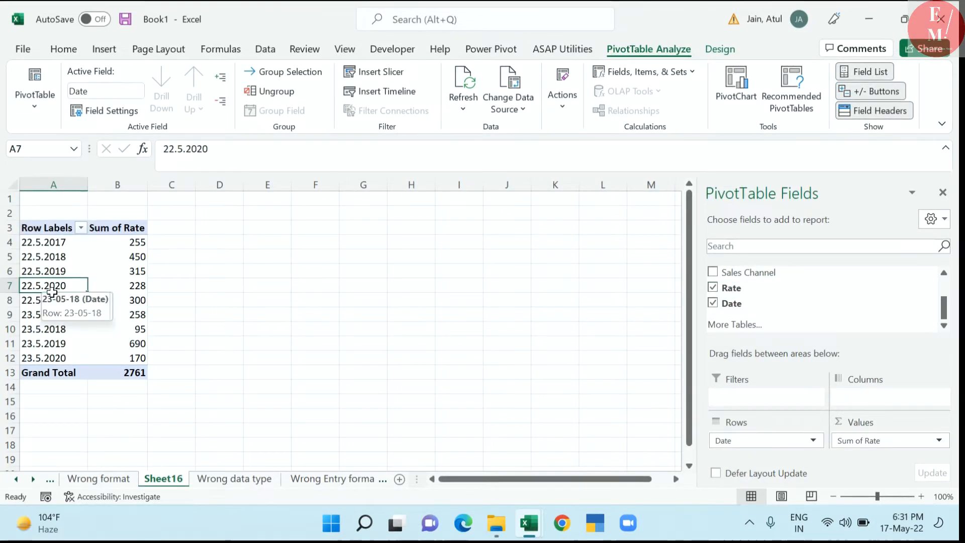
right_click(52, 292)
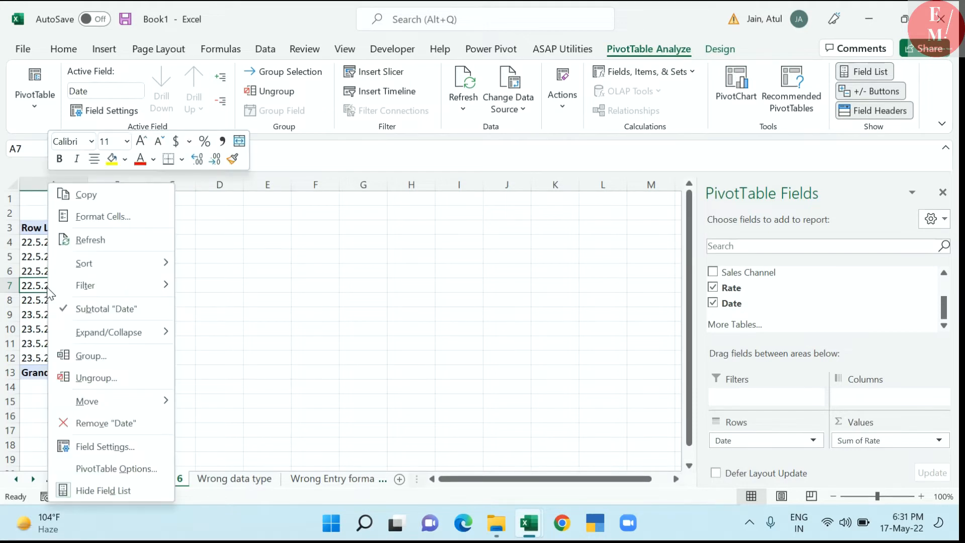
left_click(90, 356)
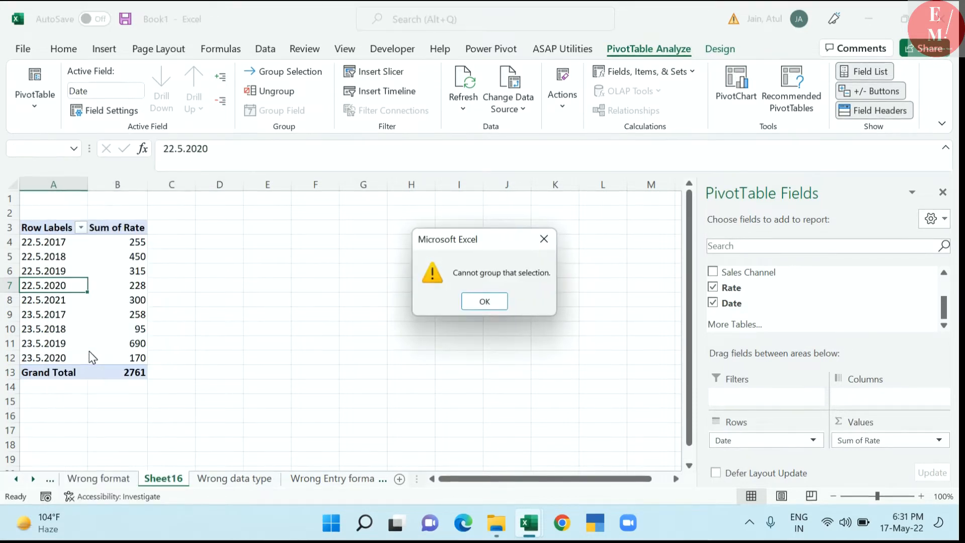
left_click(476, 304)
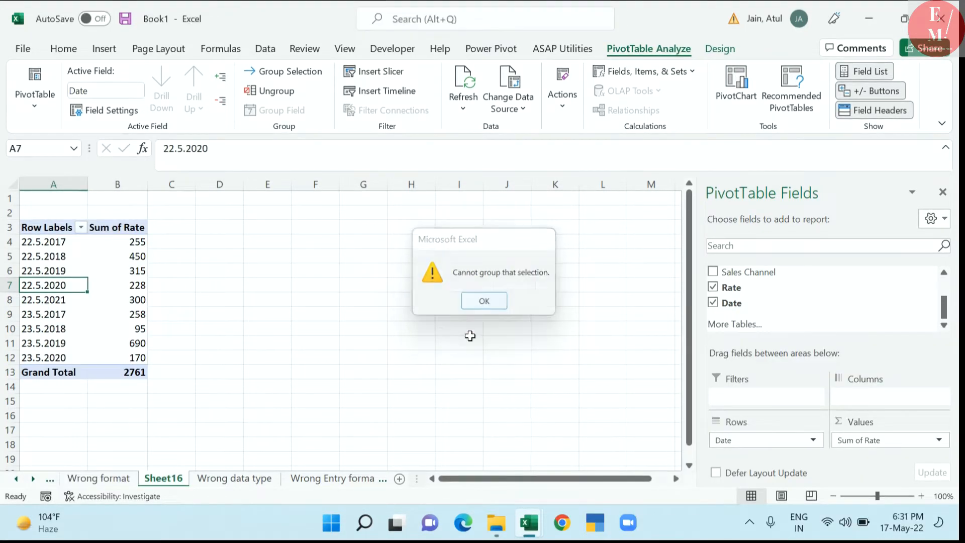
left_click_drag(51, 254, 64, 334)
left_click(49, 331)
left_click_drag(52, 270, 50, 355)
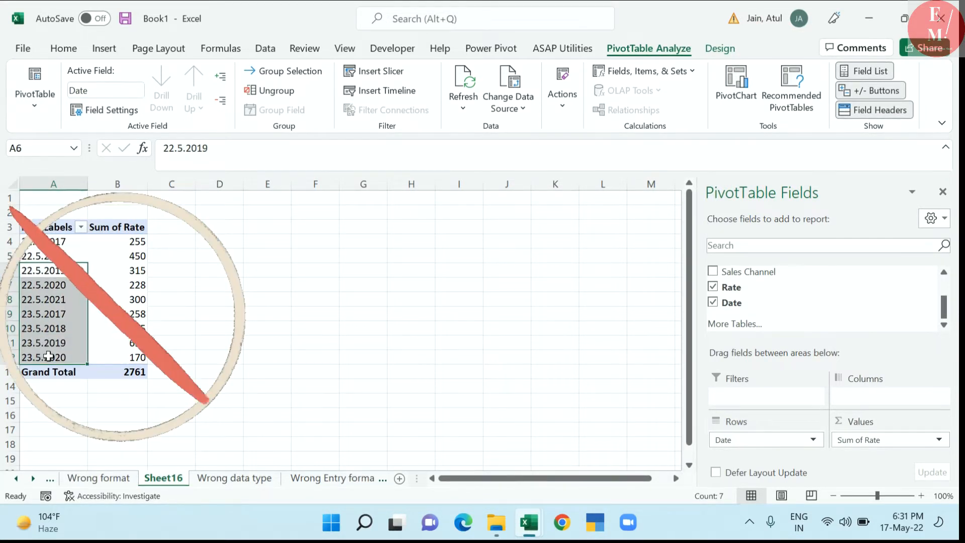
Add a Date2 column header in G1 of the Wrong data type sheet, beside the text dates.
left_click(208, 480)
left_click_drag(403, 230, 409, 327)
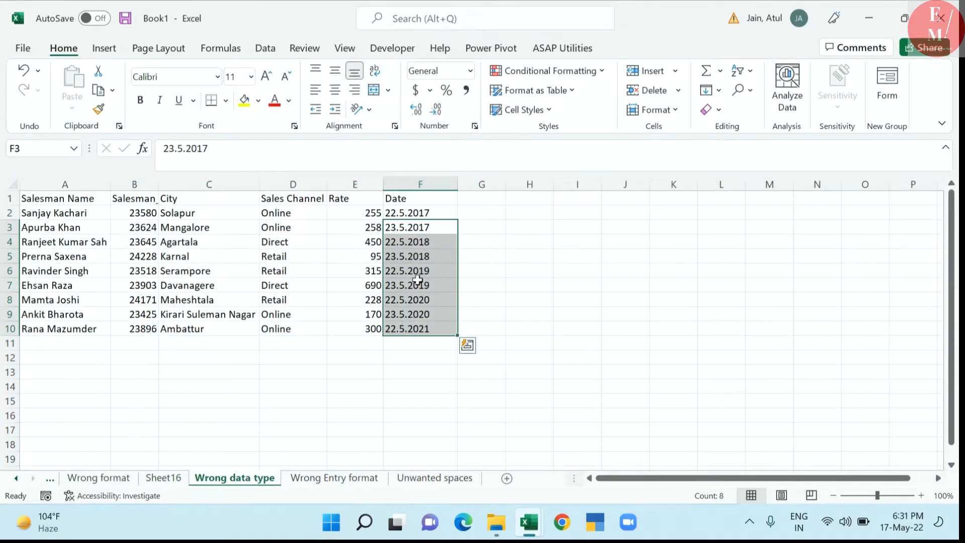
left_click(452, 271)
left_click(492, 202)
type("Date2")
key("Return")
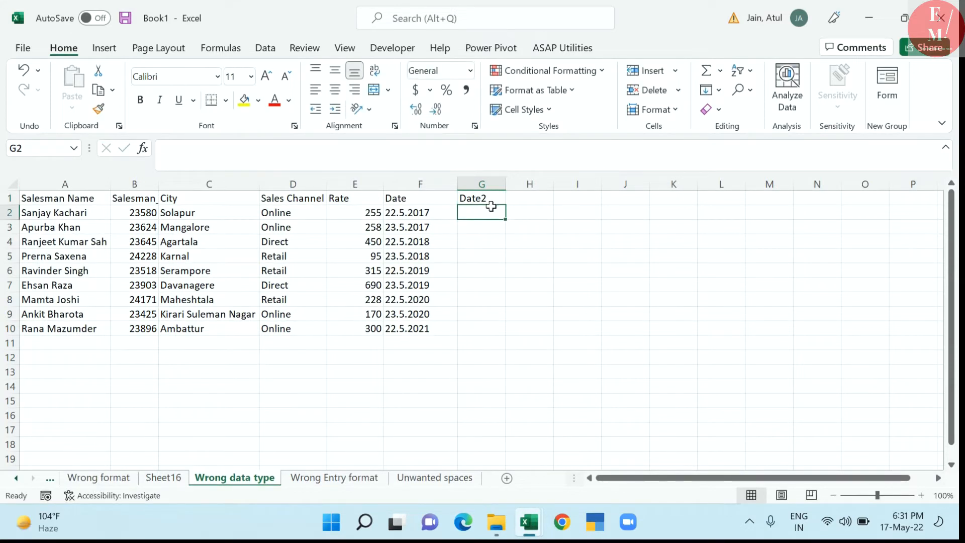
Enter the dates 22/5/2017 in G2 and 22/5/2018 in G4 of the Date2 column.
type("22/5/20")
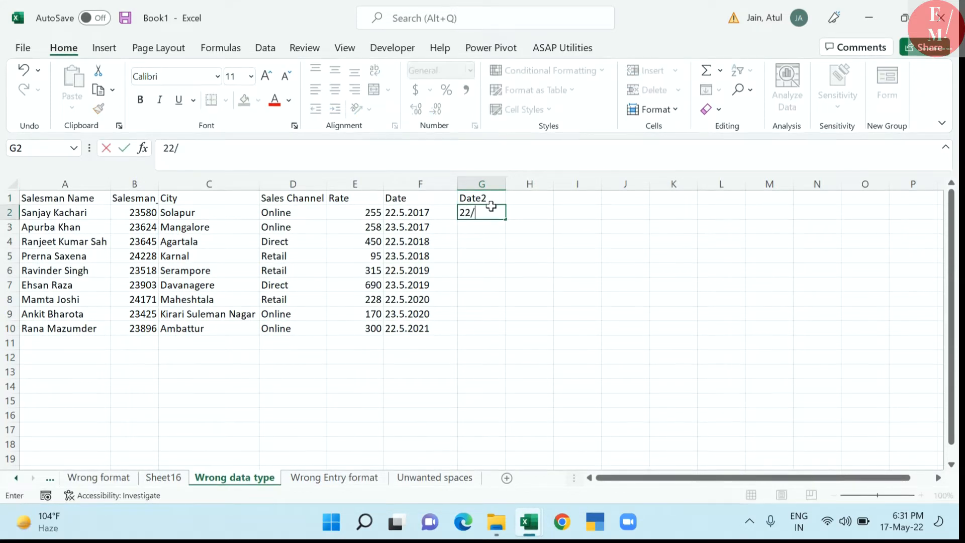
type("17")
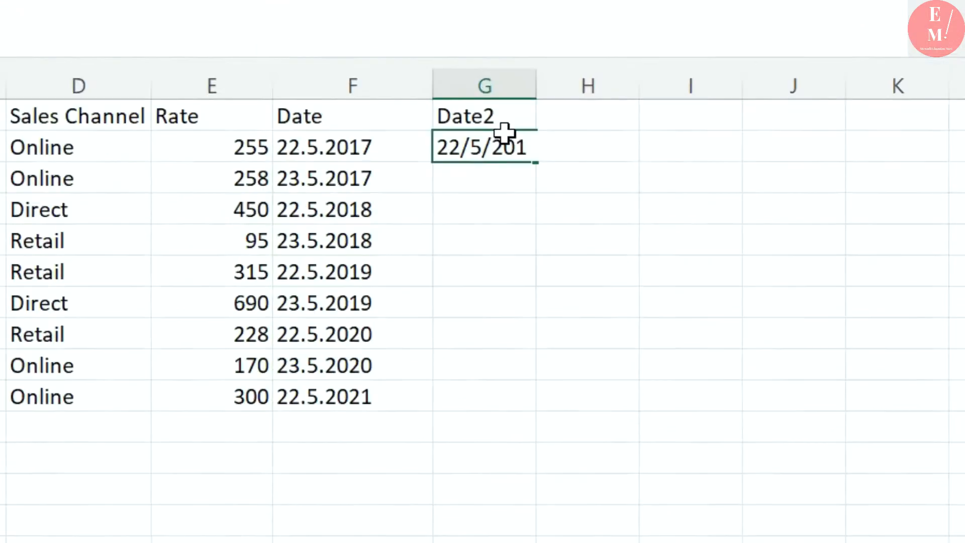
key("Return")
key("Return")
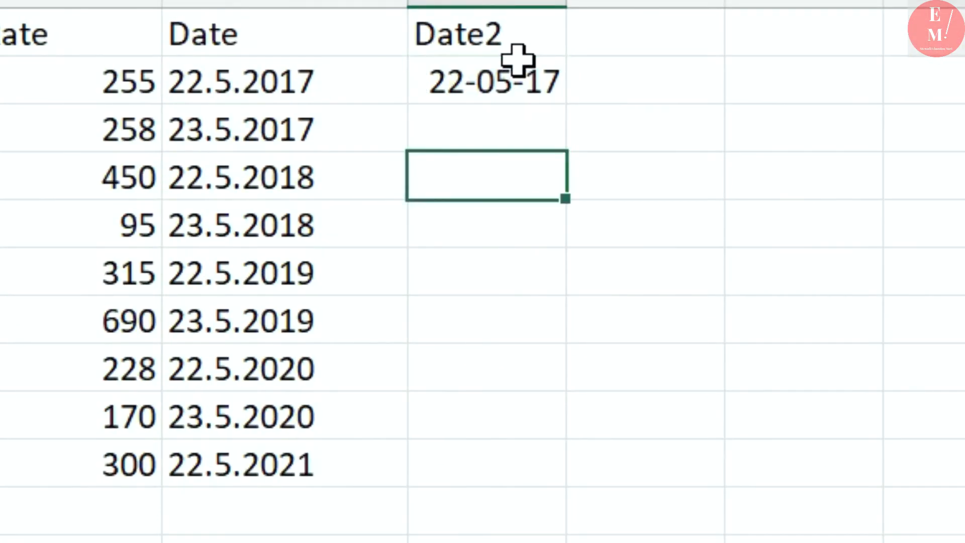
type("22/")
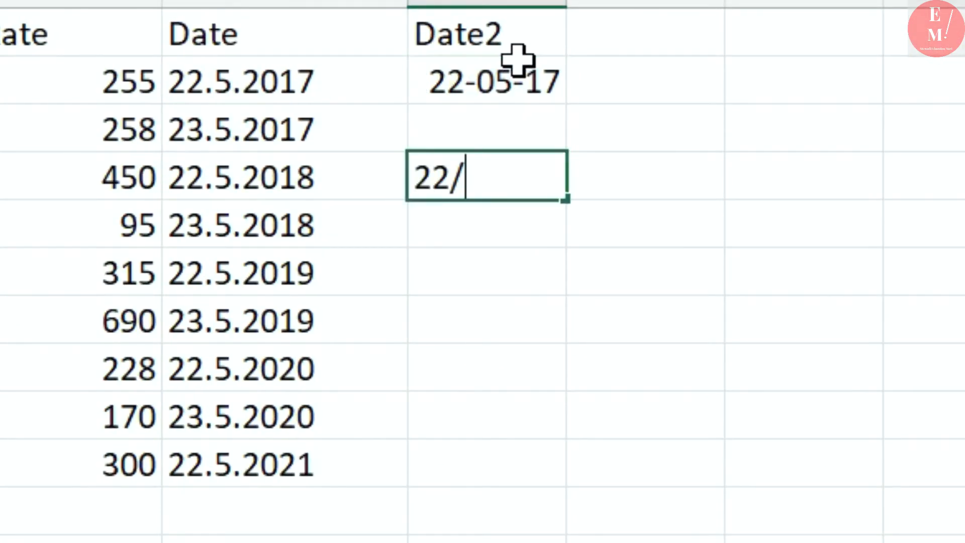
type("5/2018")
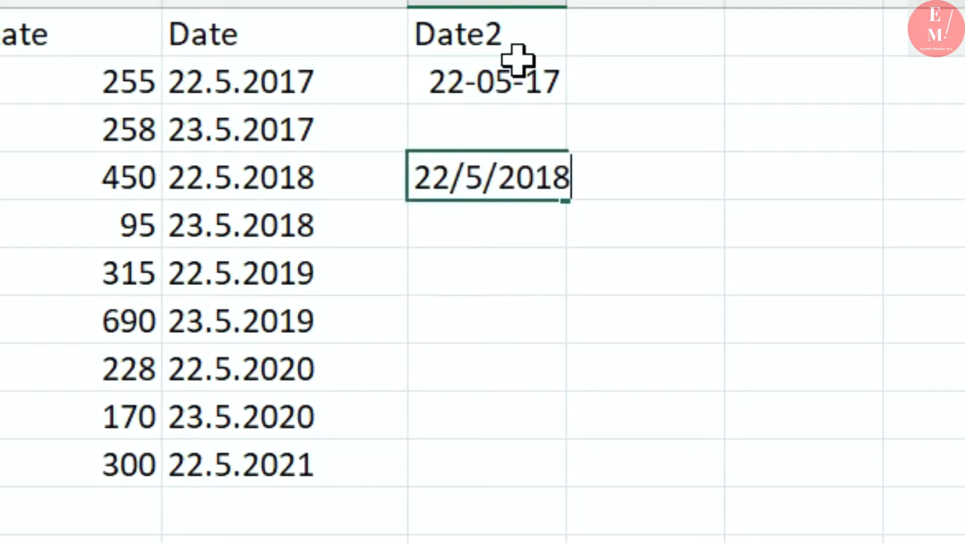
key("Return")
Enter 22/5/2020 in G8 and fill the remaining Date2 cells with Flash Fill.
key("Down")
key("Down")
key("Down")
type("22/")
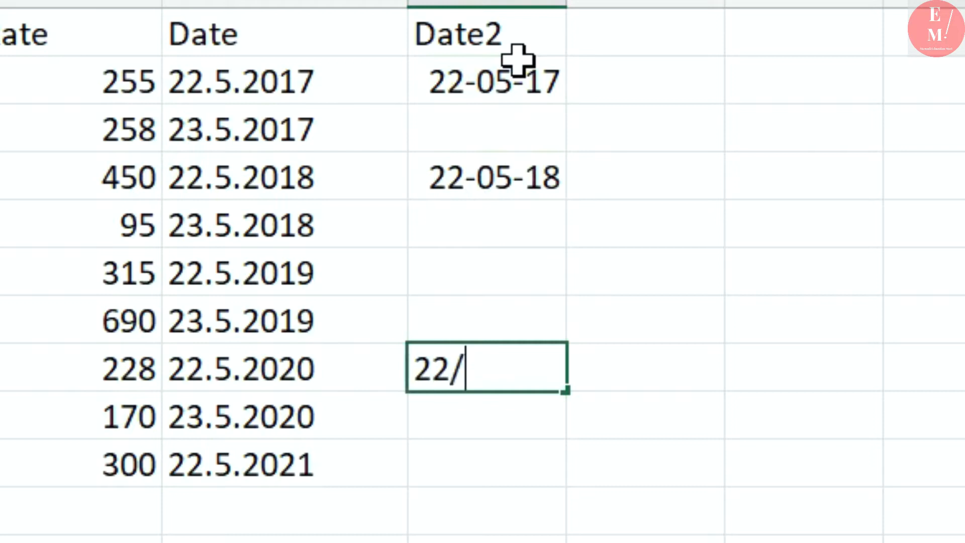
type("5/201")
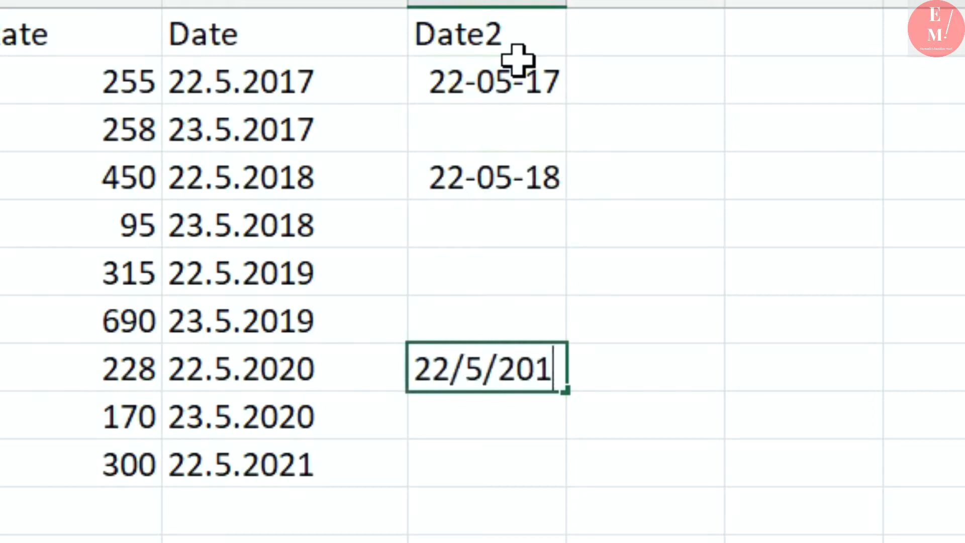
key("BackSpace")
type("20")
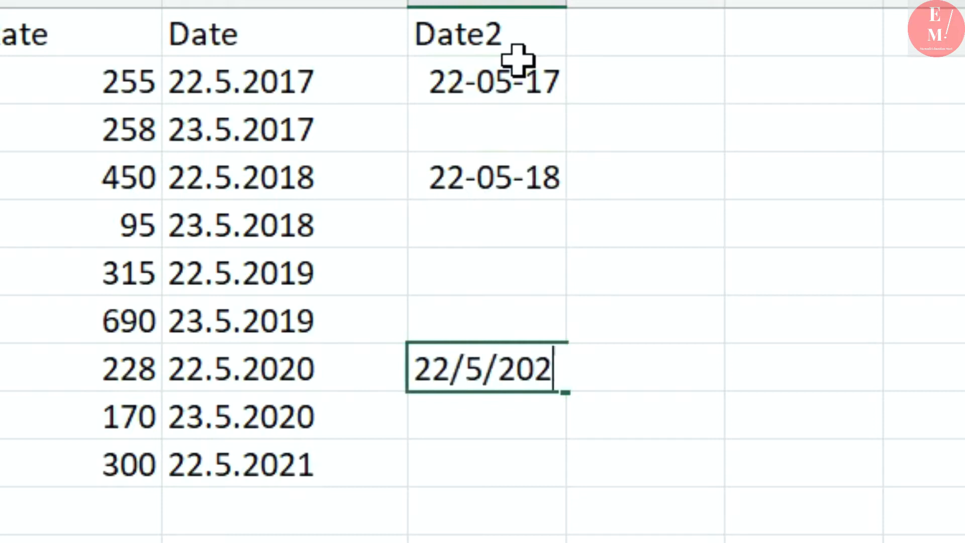
key("Return")
left_click(540, 83)
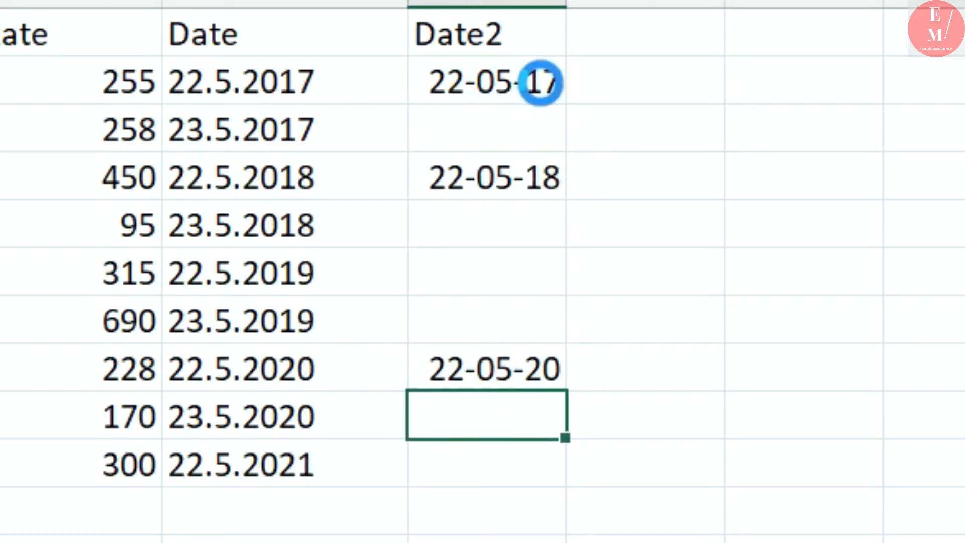
key("ctrl+e")
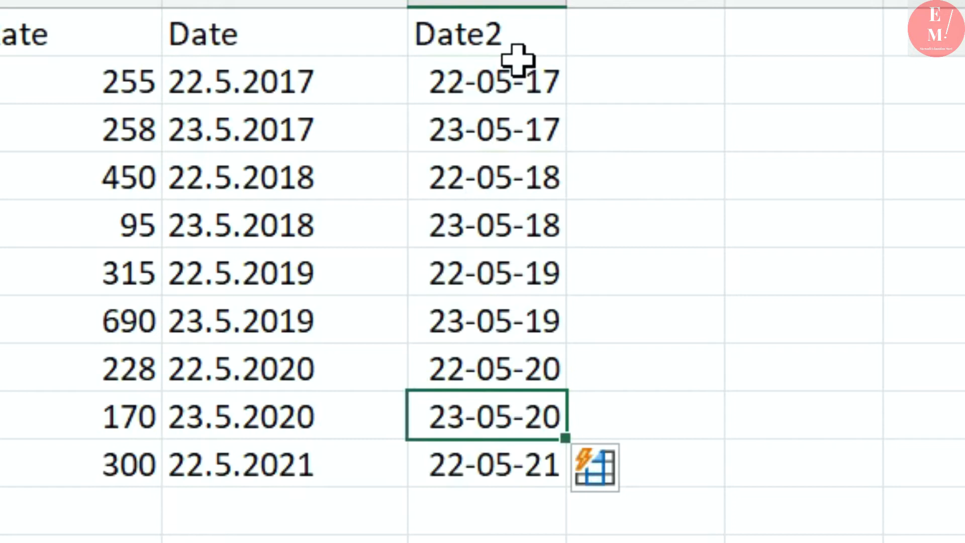
Create a PivotTable on a new sheet from A1:G10 of the Wrong data type sheet, accepting the default settings.
left_click(259, 236)
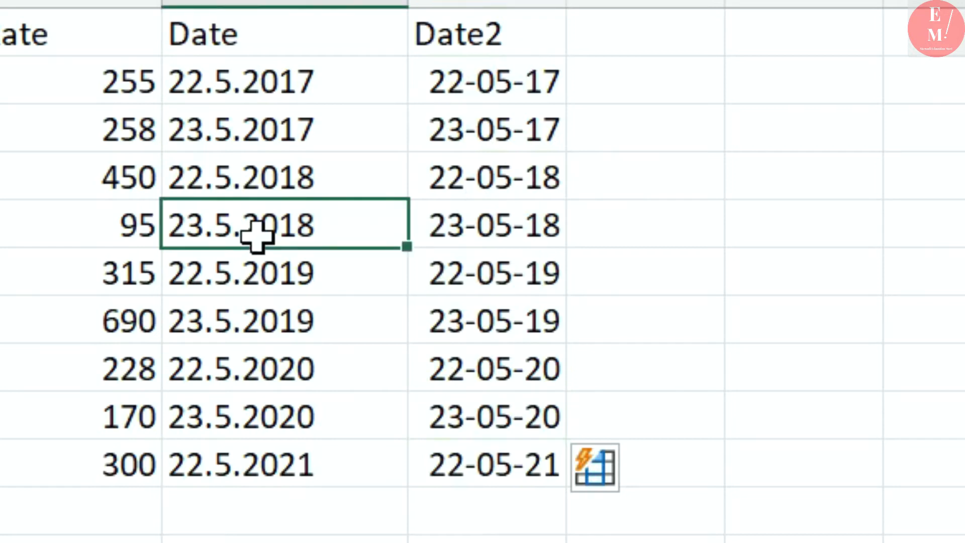
key("ctrl+a")
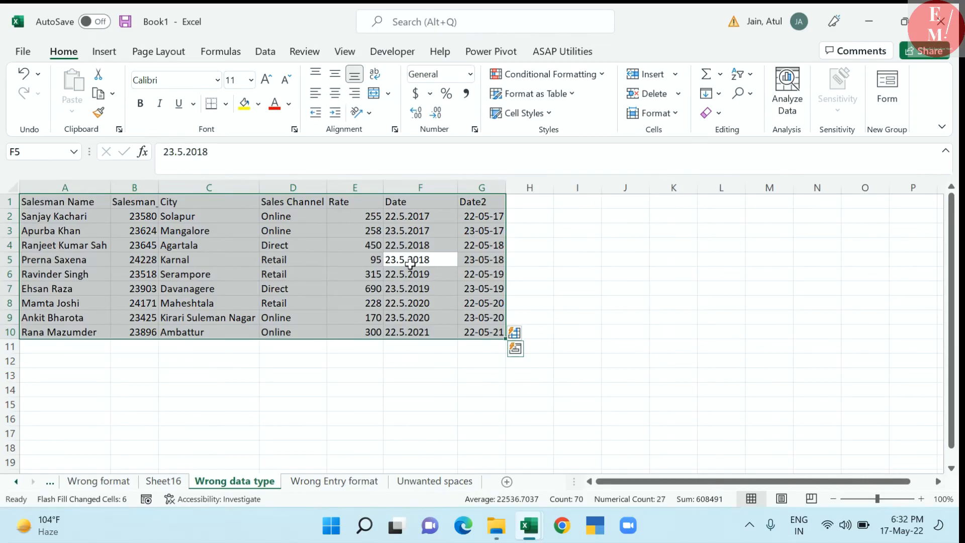
key("alt")
key("n")
key("v")
key("t")
key("Return")
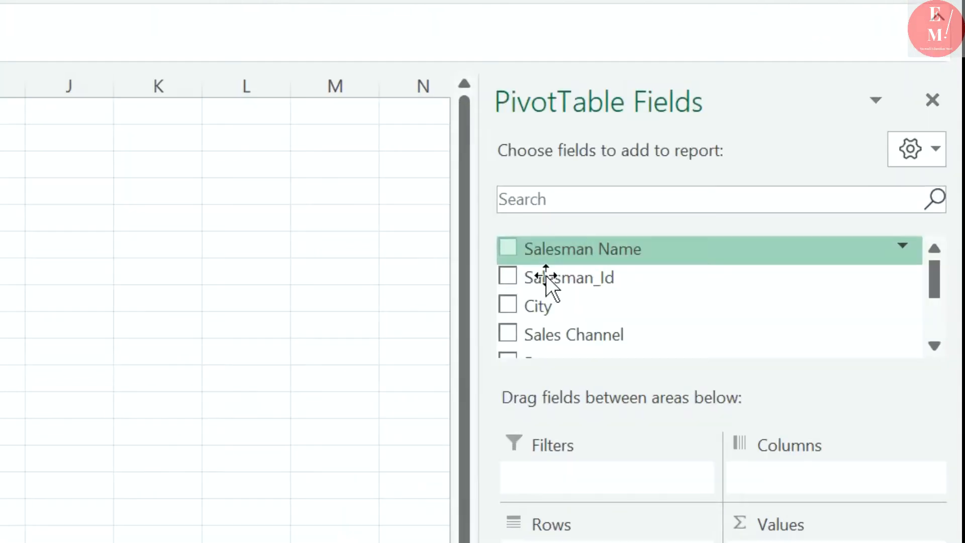
Add the Date2 field to the new PivotTable's rows.
scroll(734, 289, "down", 5)
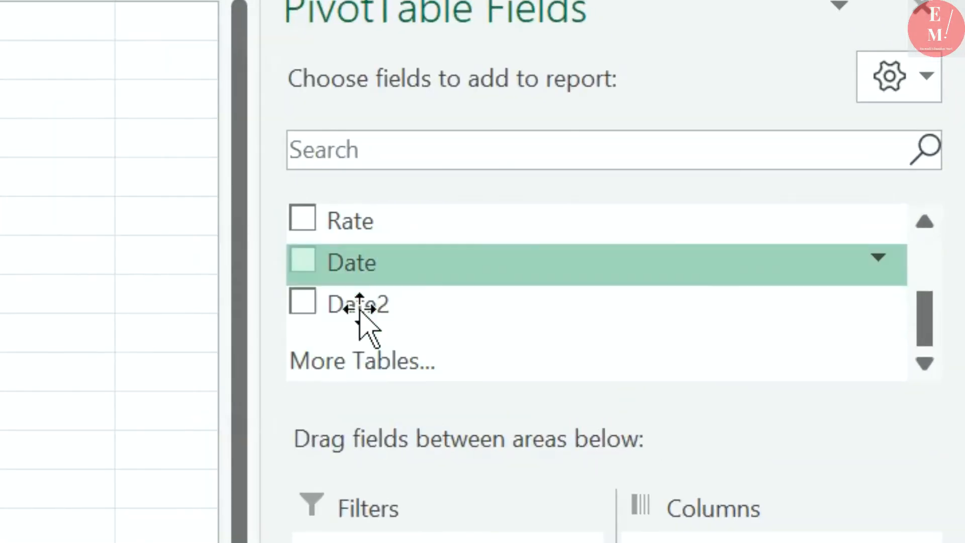
left_click(342, 314)
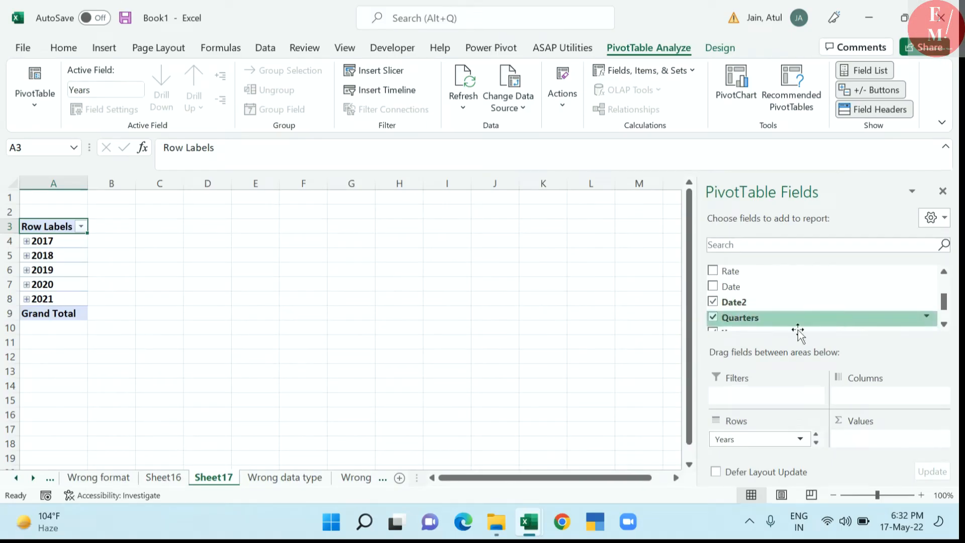
scroll(713, 319, "down", 2)
scroll(713, 304, "up", 2)
Remove the Date2, Quarters and Years fields from the PivotTable.
left_click(711, 303)
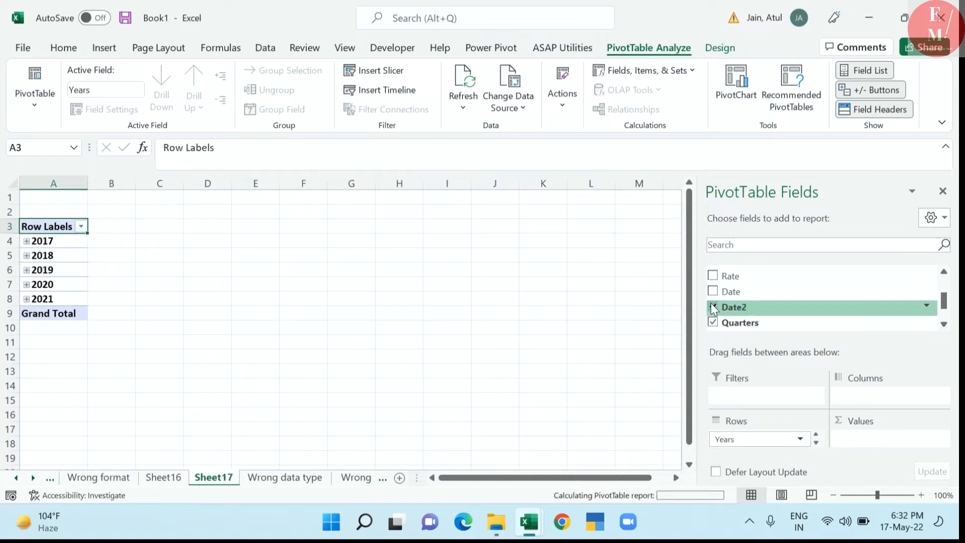
left_click(712, 319)
scroll(715, 320, "down", 1)
left_click(715, 308)
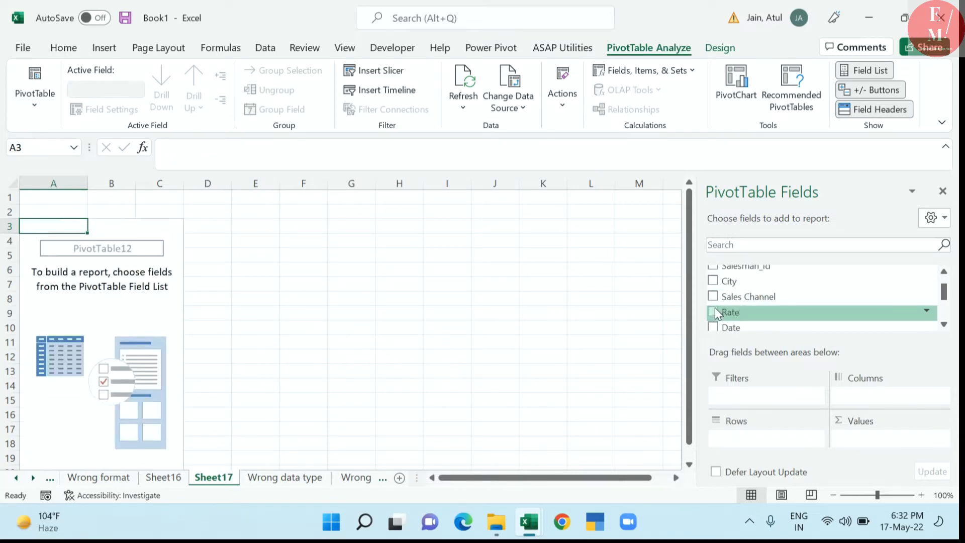
Add the original Date field to the PivotTable's rows for comparison and remove it again.
scroll(711, 324, "down", 2)
left_click(714, 291)
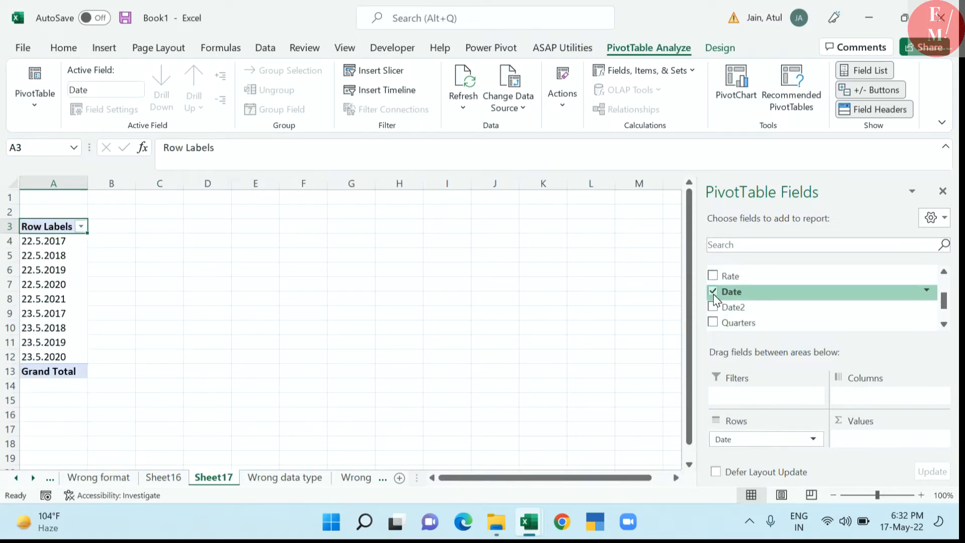
left_click(713, 294)
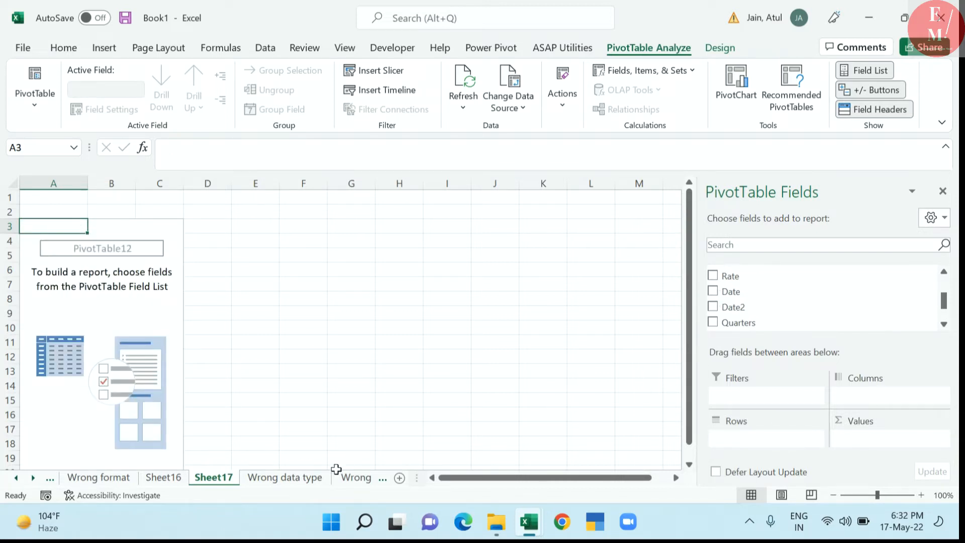
Examine the Date2 column on the Wrong data type sheet and the merged Sales Channel cells on the Wrong Entry format sheet.
left_click(285, 478)
left_click_drag(477, 221, 481, 329)
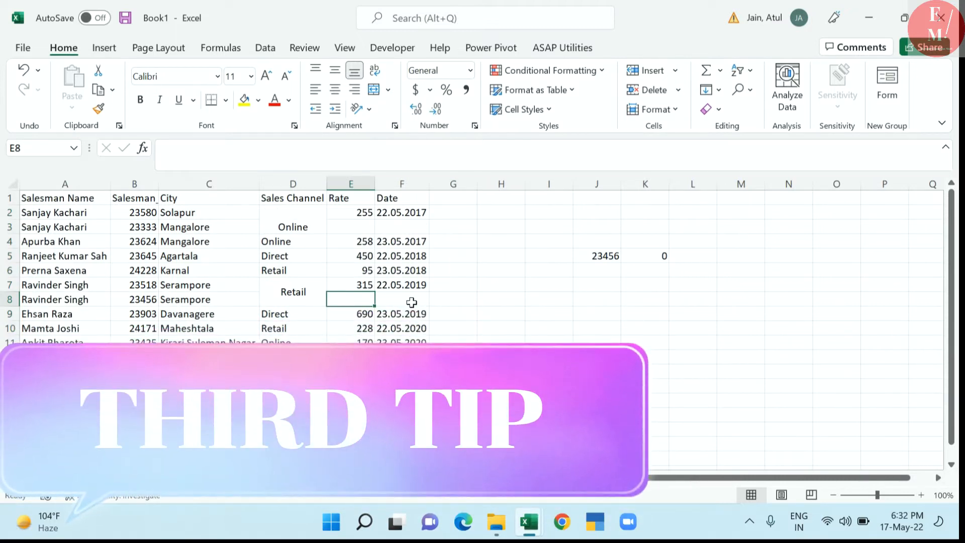
left_click(404, 342)
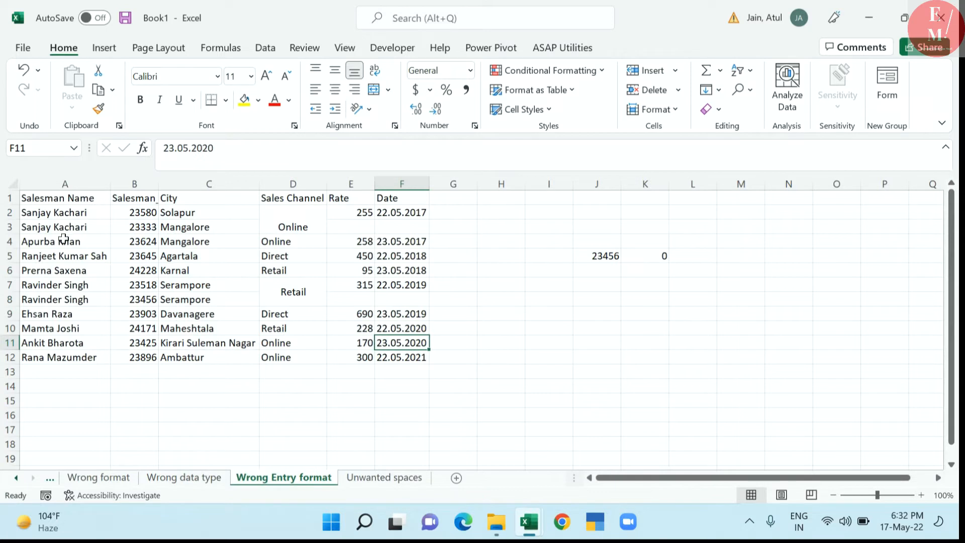
left_click(288, 224)
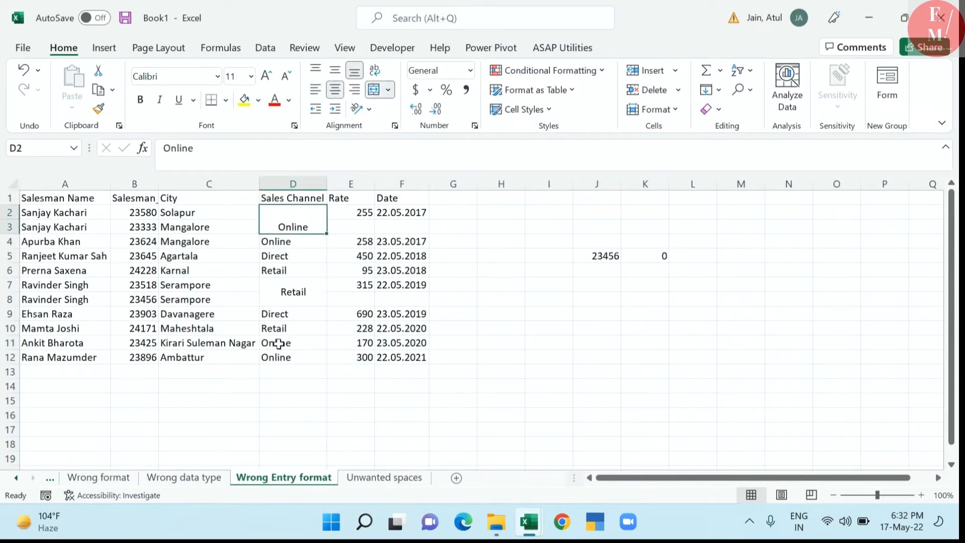
left_click(305, 286)
Create a PivotTable on a new sheet from A1:F12 of the Wrong Entry format sheet, accepting the default settings.
left_click(147, 252)
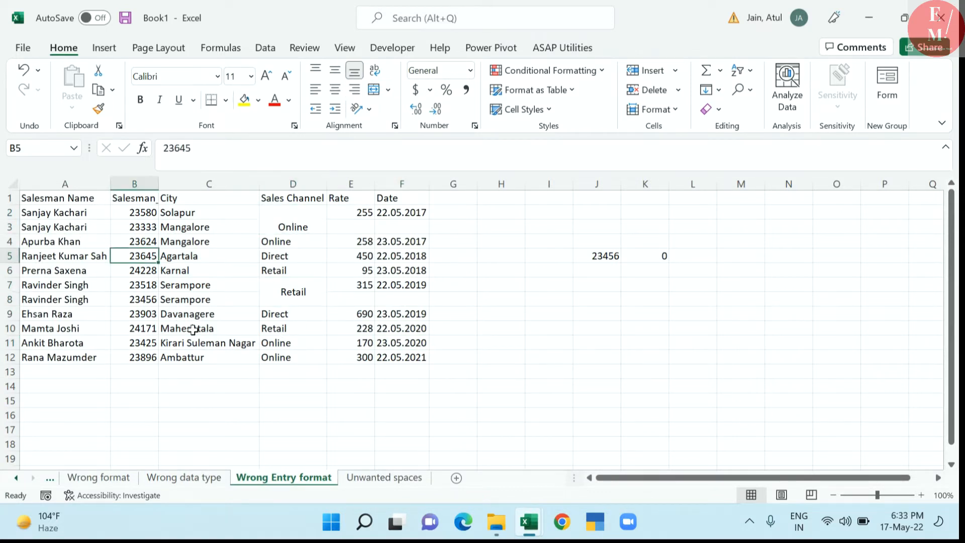
key("ctrl+a")
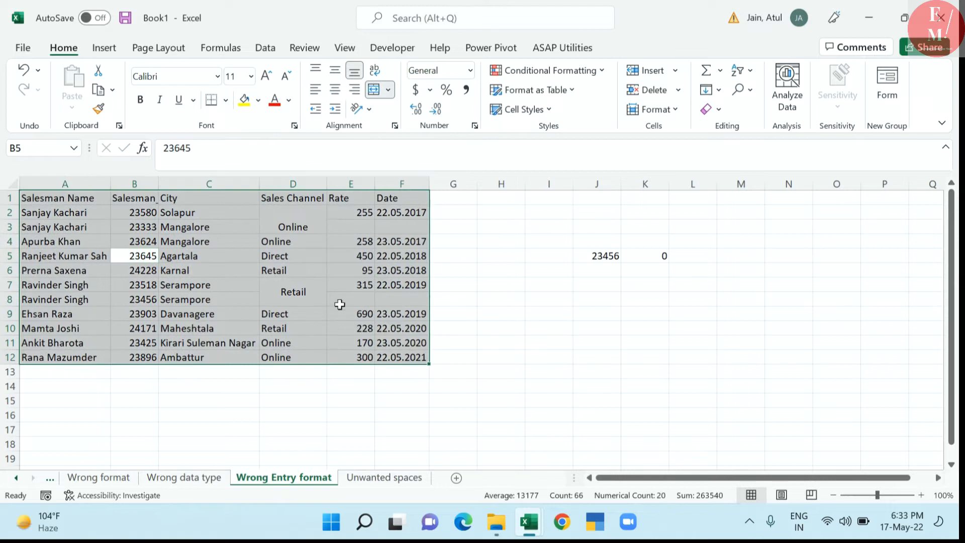
key("alt")
key("n")
key("v")
key("t")
key("Return")
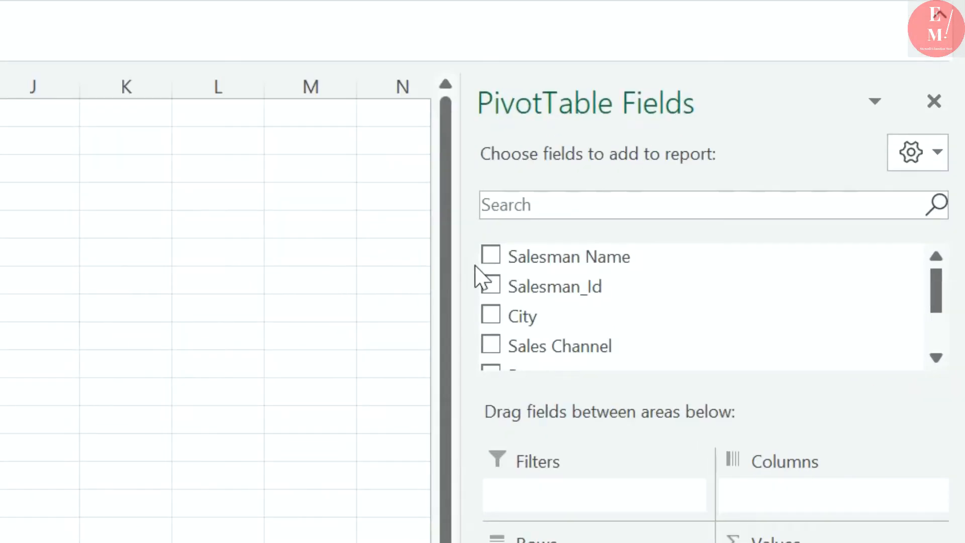
Add Salesman Name and City to the PivotTable's rows and place Sales Channel in its columns.
left_click(713, 271)
scroll(492, 304, "down", 2)
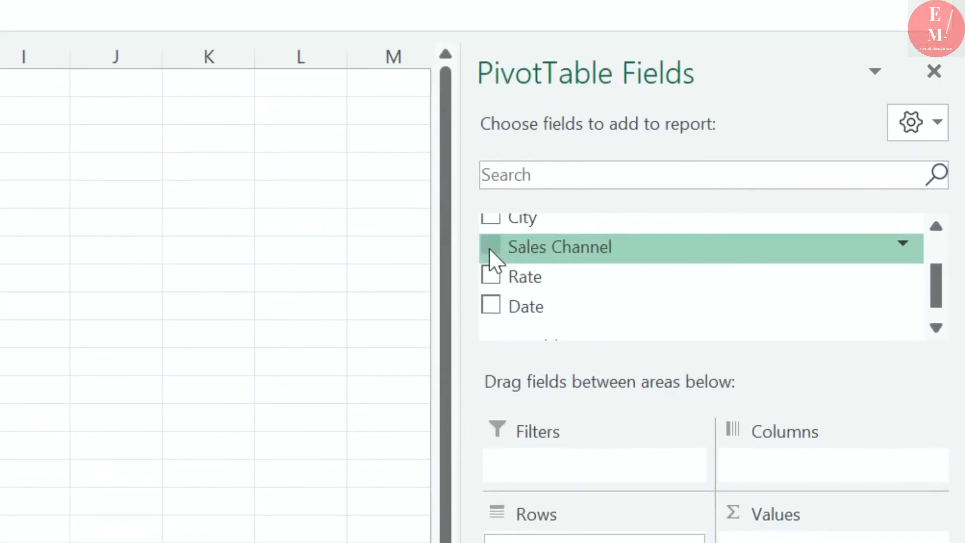
left_click(490, 248)
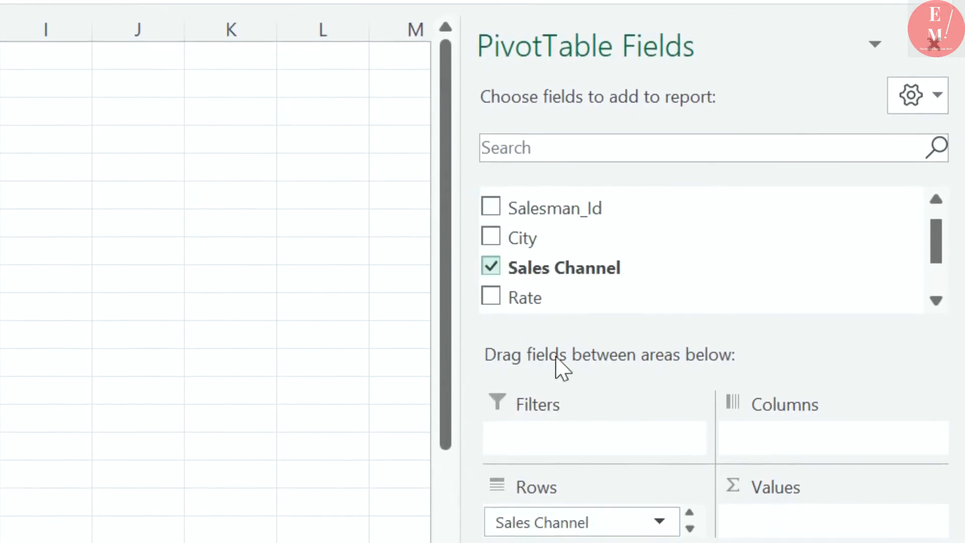
left_click_drag(575, 533, 805, 442)
left_click(491, 227)
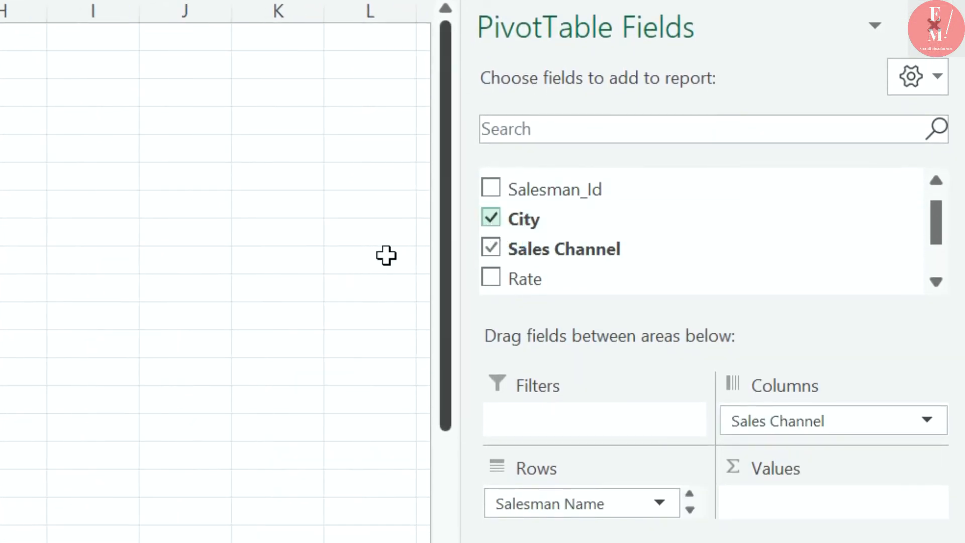
Move City from the PivotTable's rows to its values as a count.
scroll(631, 525, "down", 2)
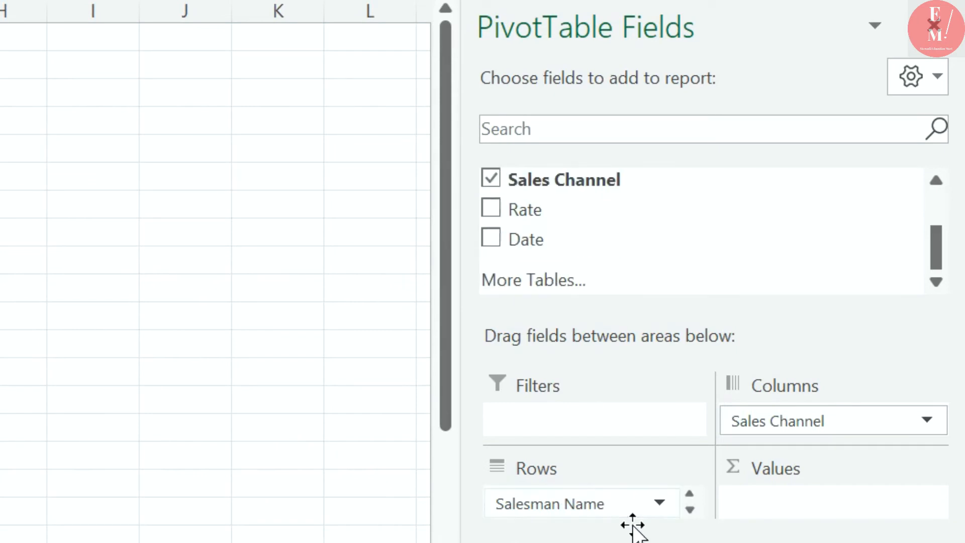
scroll(636, 519, "down", 1)
left_click_drag(631, 522, 769, 526)
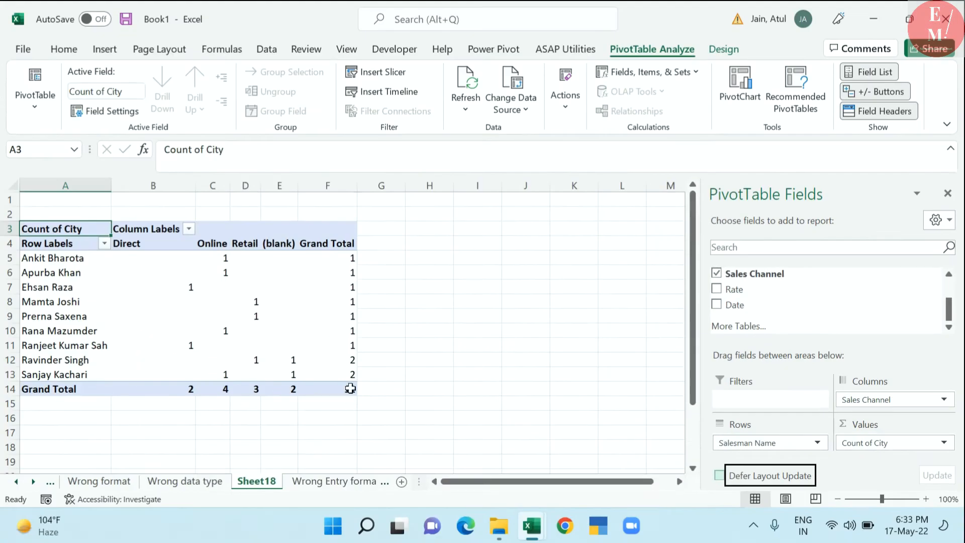
Compare row 12 and the Retail and (blank) columns of the PivotTable with source rows 7 and 8 on the Wrong Entry format sheet.
left_click_drag(69, 360, 333, 363)
left_click(334, 362)
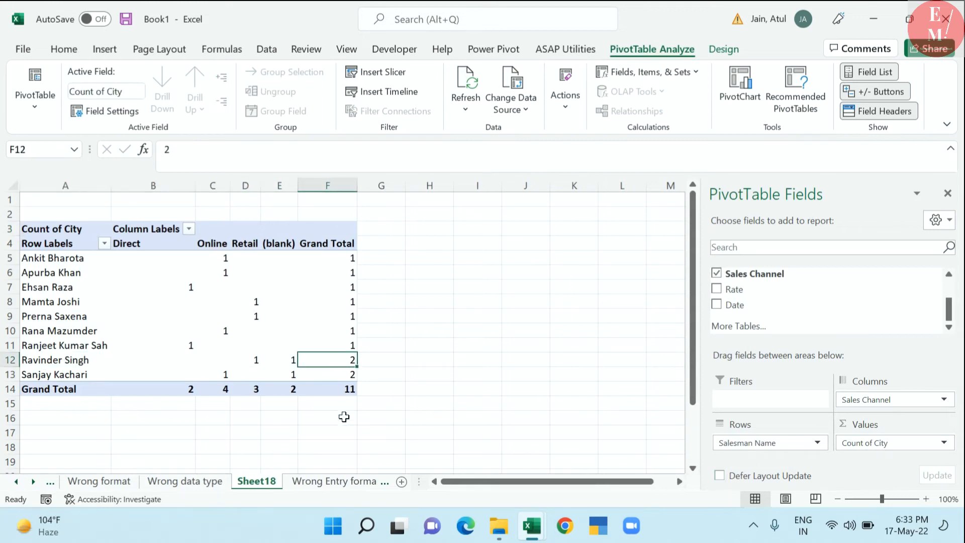
left_click(334, 481)
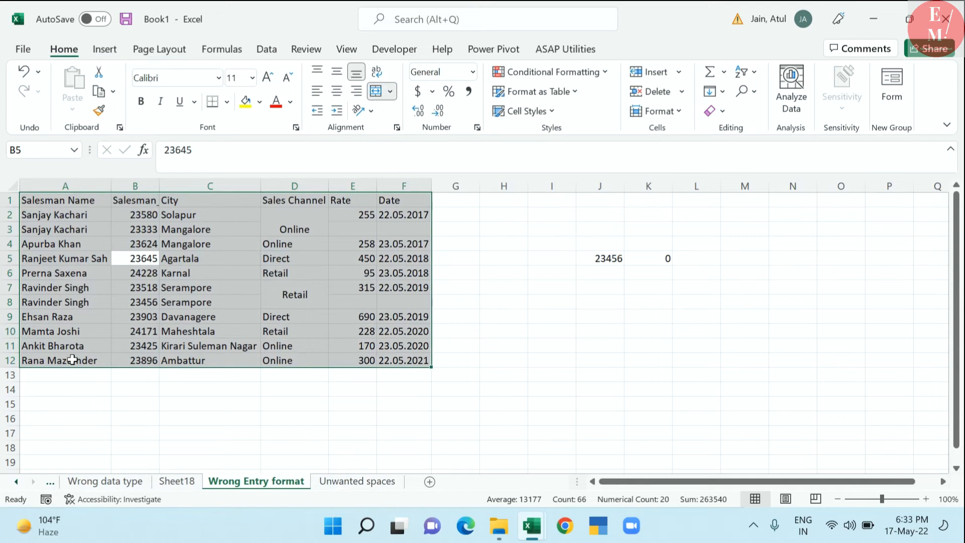
left_click_drag(75, 289, 330, 313)
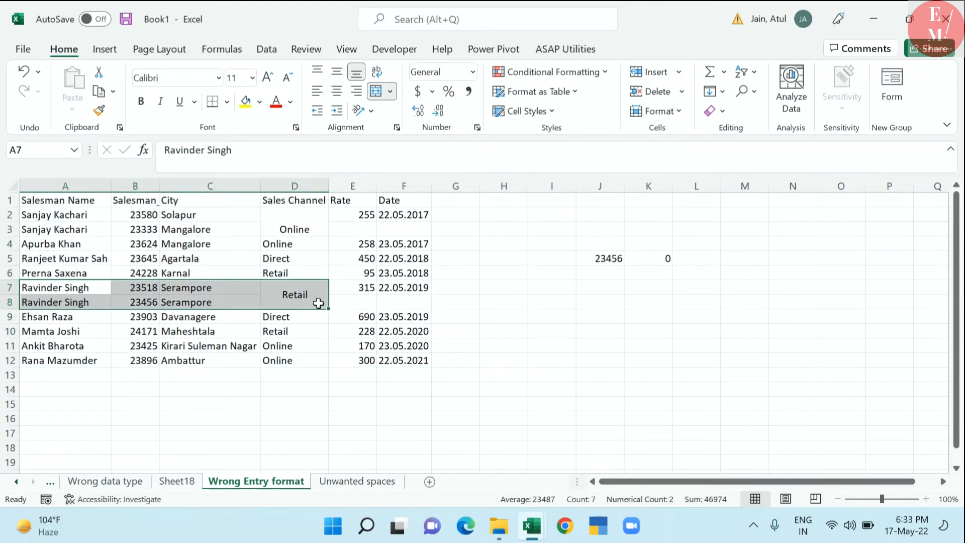
left_click(176, 481)
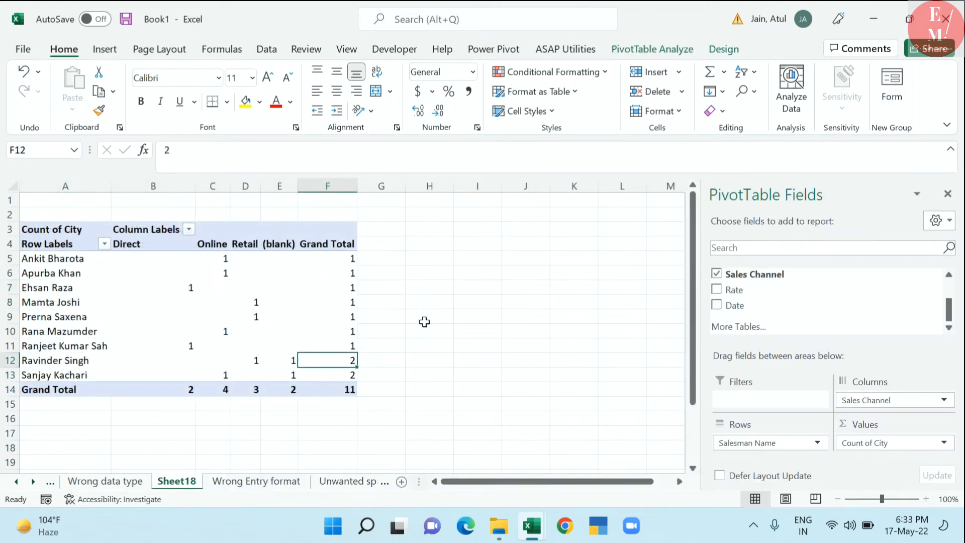
left_click_drag(256, 360, 256, 244)
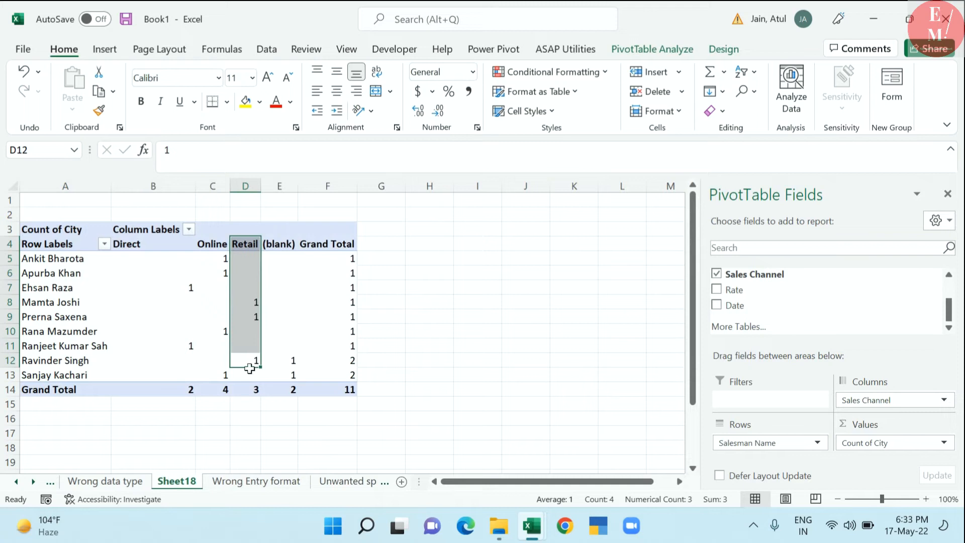
left_click_drag(280, 361, 287, 244)
Check the merged Retail cell and its two Serampore rows against the count in the PivotTable's (blank) column.
left_click(247, 478)
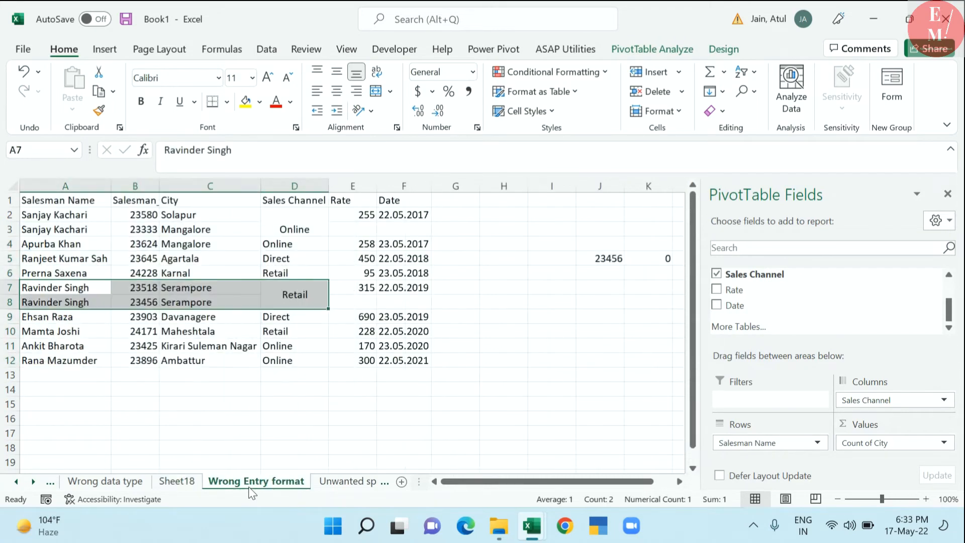
left_click(298, 305)
left_click_drag(191, 289, 297, 303)
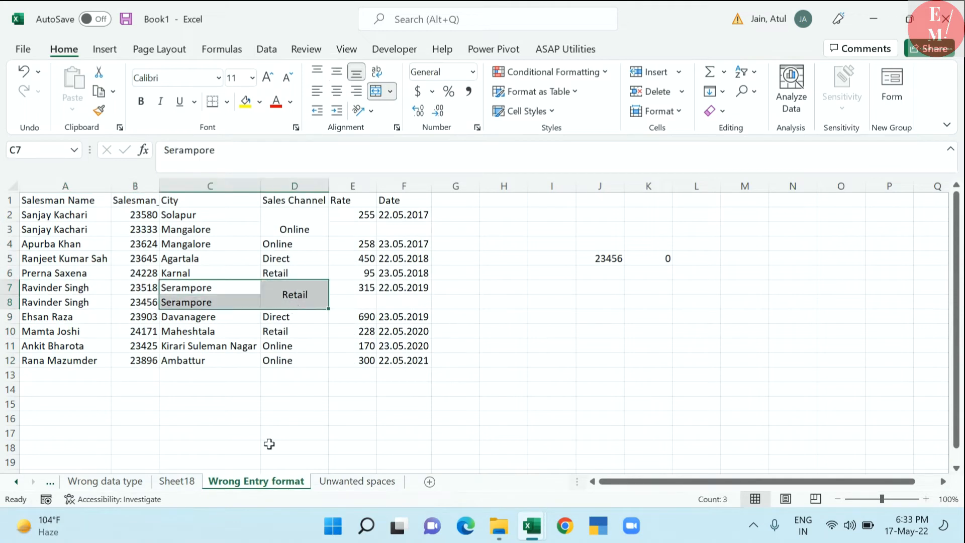
left_click(177, 481)
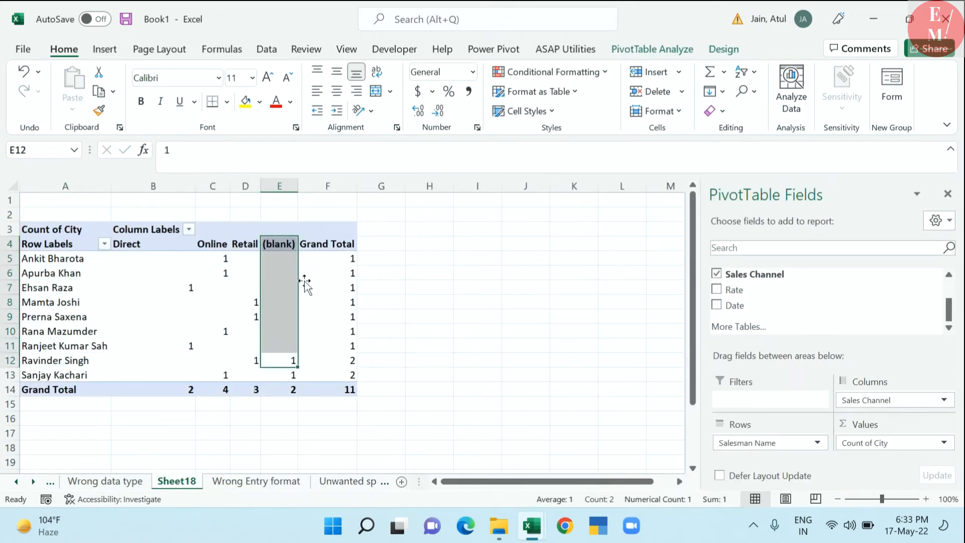
left_click(284, 360)
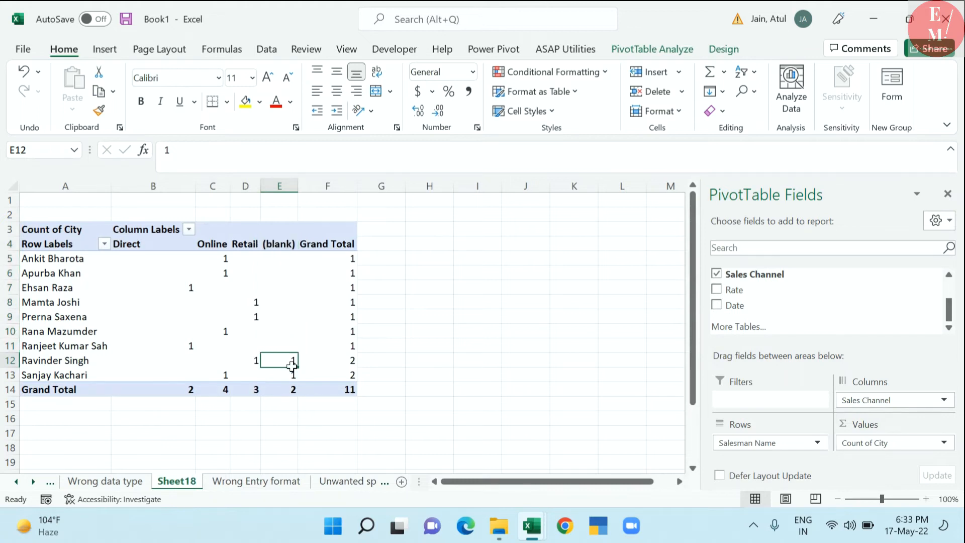
mouse_move(291, 365)
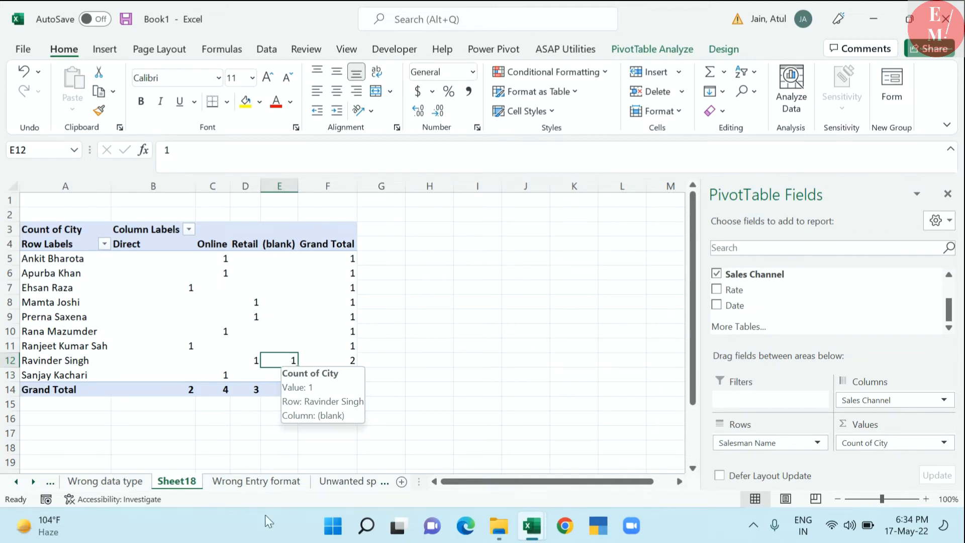
Unmerge the Retail cell D7:D8 on the Wrong Entry format sheet and fill Retail down to D8.
left_click(242, 481)
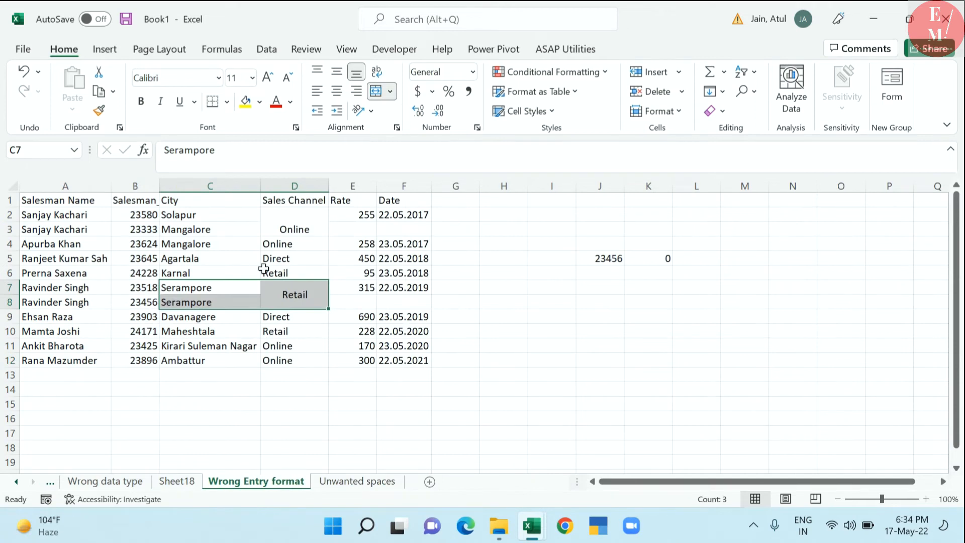
key("Right")
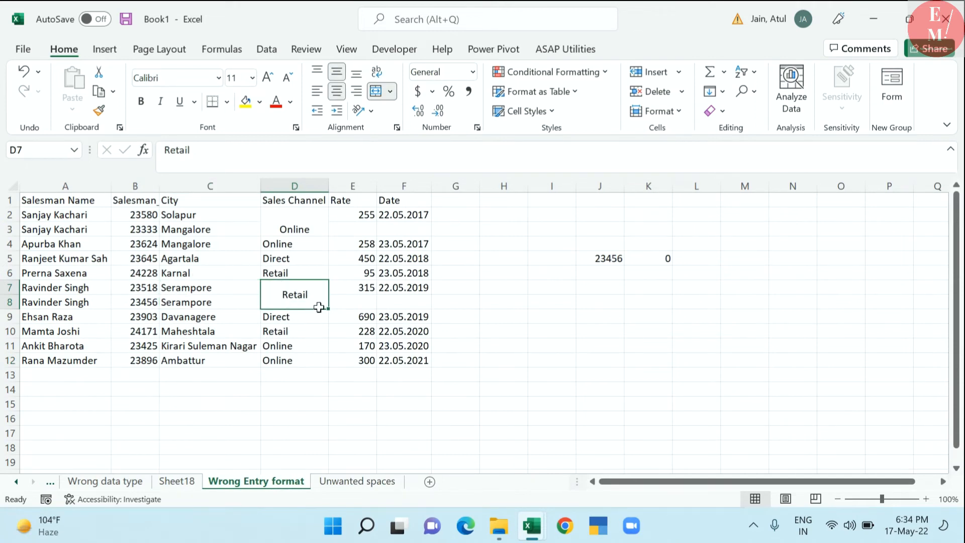
left_click(379, 95)
left_click_drag(314, 302, 334, 308)
left_click(324, 288)
Unmerge the Online cell D2:D3 and fill Online down to D3.
left_click(296, 222)
left_click(377, 91)
left_click(324, 218)
left_click_drag(332, 227, 330, 235)
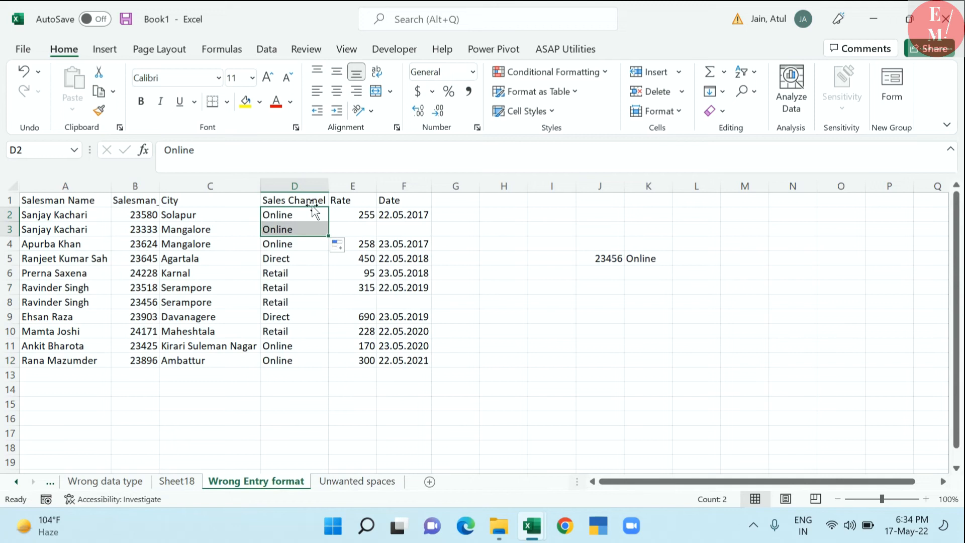
Refresh all data for the PivotTable on Sheet18.
left_click(231, 292)
left_click(179, 483)
left_click(192, 289)
left_click(662, 49)
left_click(466, 103)
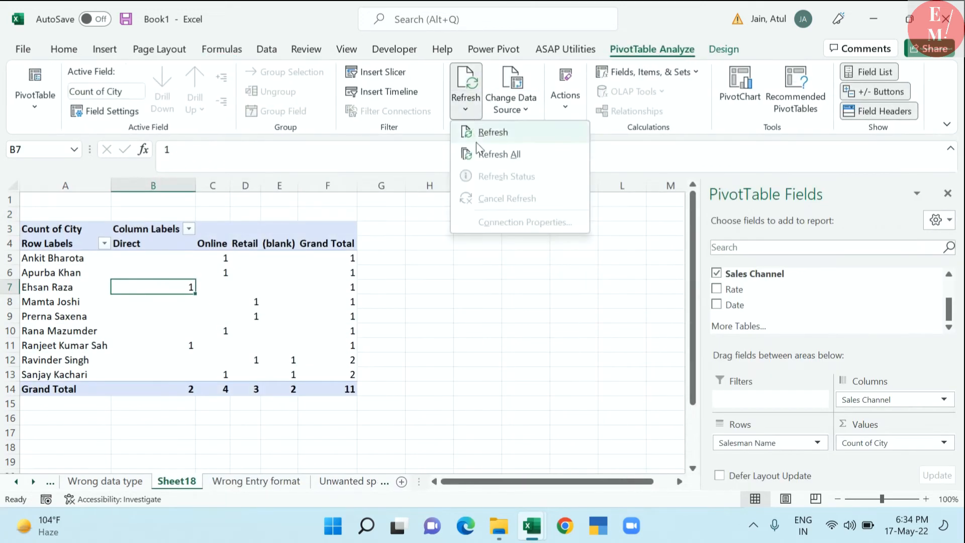
left_click(490, 151)
Examine the Retail and Online counts in rows 12 and 13 of the refreshed PivotTable.
left_click(255, 362)
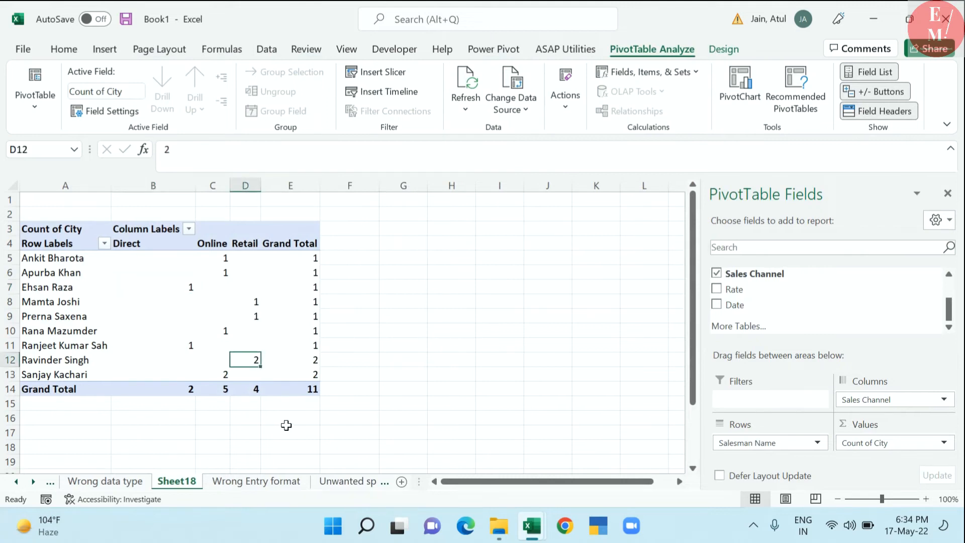
left_click_drag(256, 244, 228, 234)
left_click(257, 365)
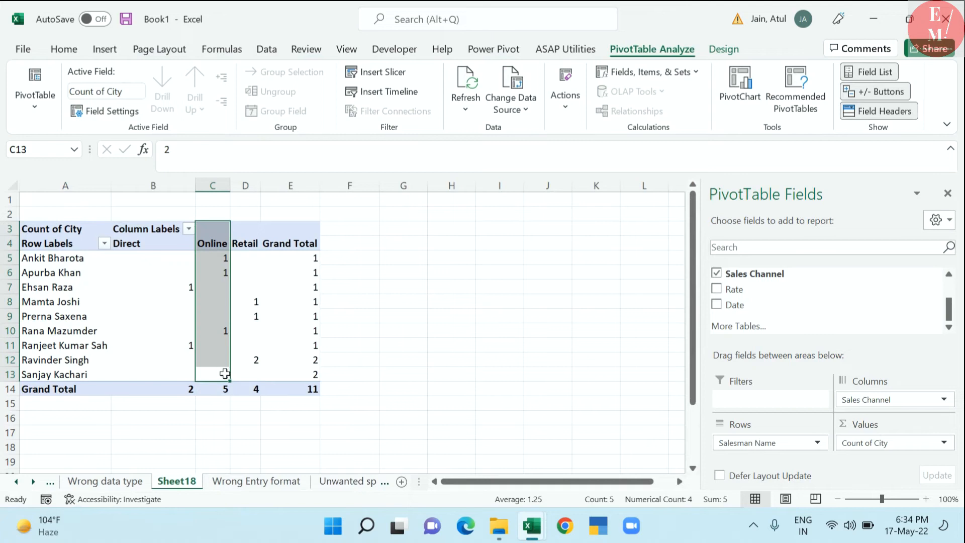
left_click(224, 376)
left_click_drag(91, 374, 254, 375)
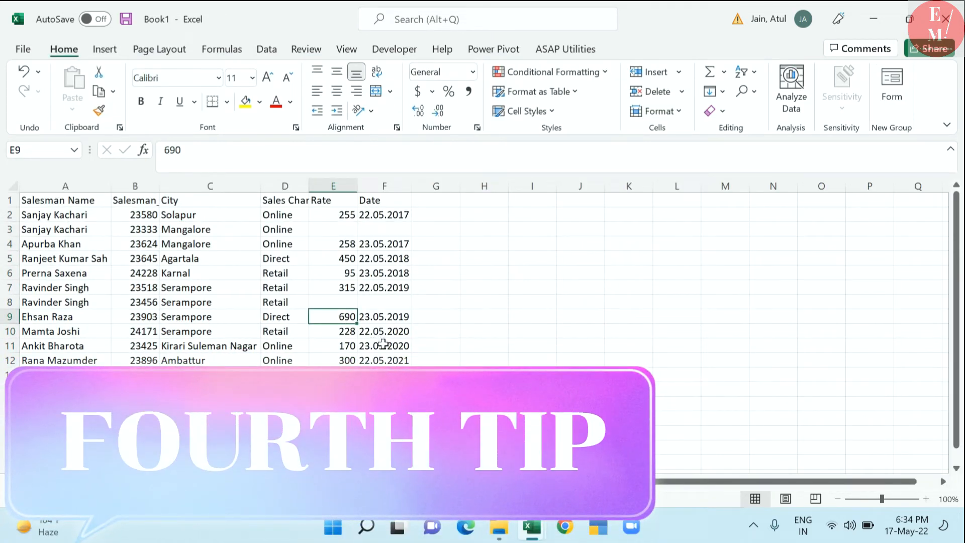
Create a PivotTable on a new sheet from all the data on the Unwanted spaces sheet, accepting the default settings.
left_click(387, 346)
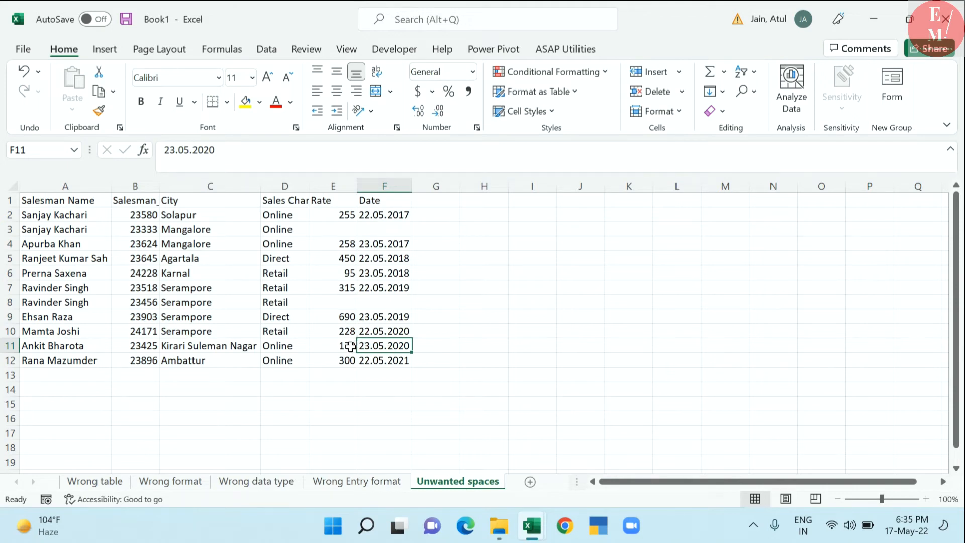
left_click(276, 301)
key("ctrl+a")
key("alt")
key("n")
key("v")
key("t")
key("Return")
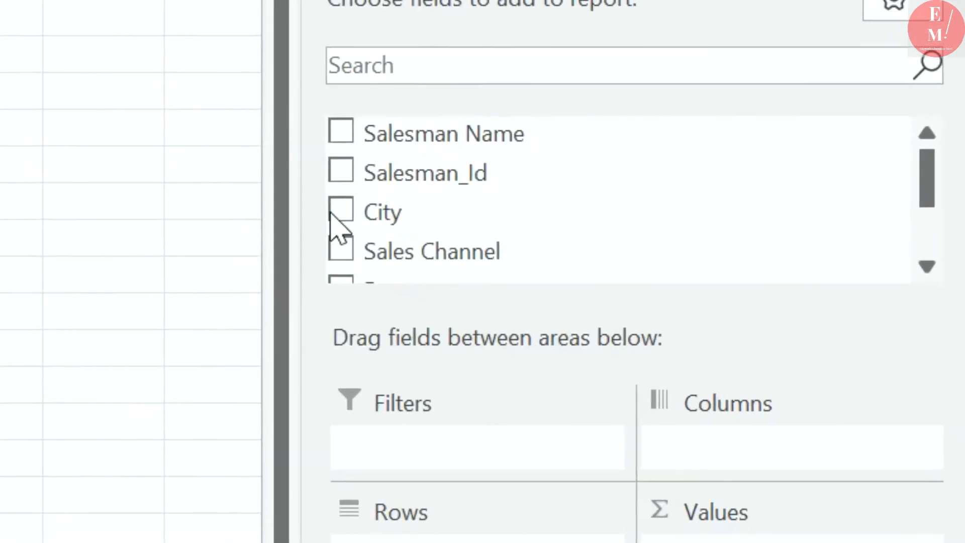
Place City in the PivotTable's rows and Salesman Name in its values as a count.
left_click(716, 304)
scroll(720, 319, "down", 1)
scroll(405, 211, "up", 1)
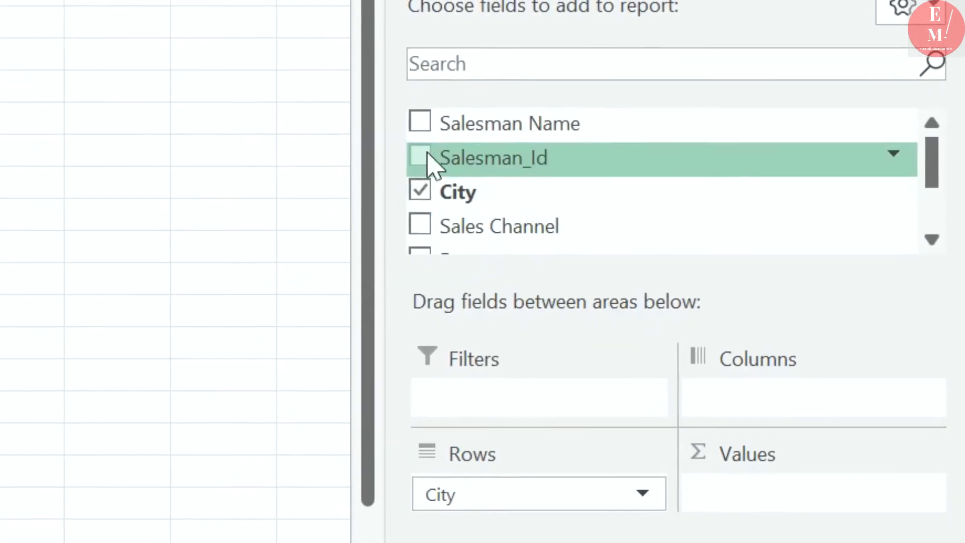
left_click_drag(503, 160, 817, 480)
left_click_drag(824, 437, 699, 191)
scroll(699, 191, "up", 3)
left_click_drag(628, 108, 840, 422)
Examine the repeated Mangalore and Serampore row labels and their counts in the PivotTable.
left_click_drag(237, 244, 31, 373)
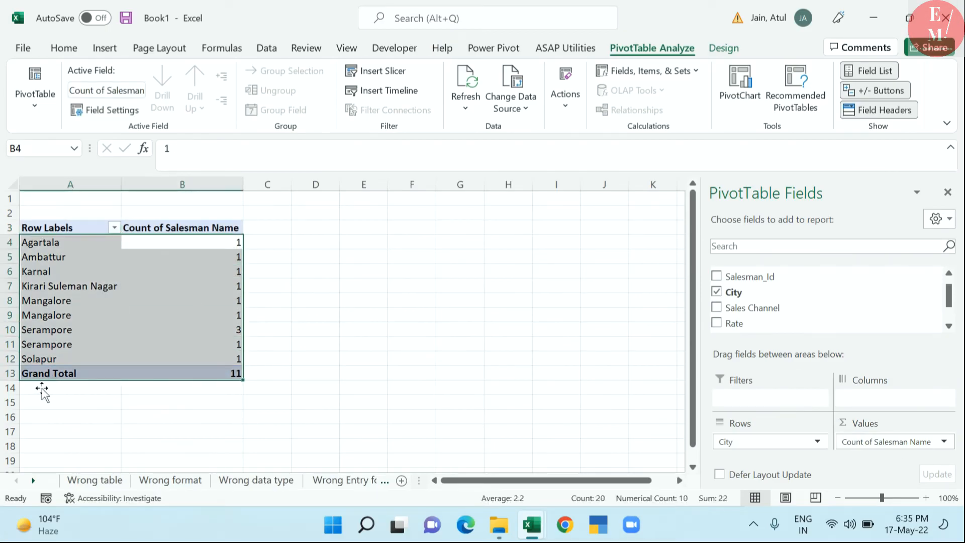
left_click_drag(77, 299, 209, 321)
left_click_drag(306, 314, 103, 335)
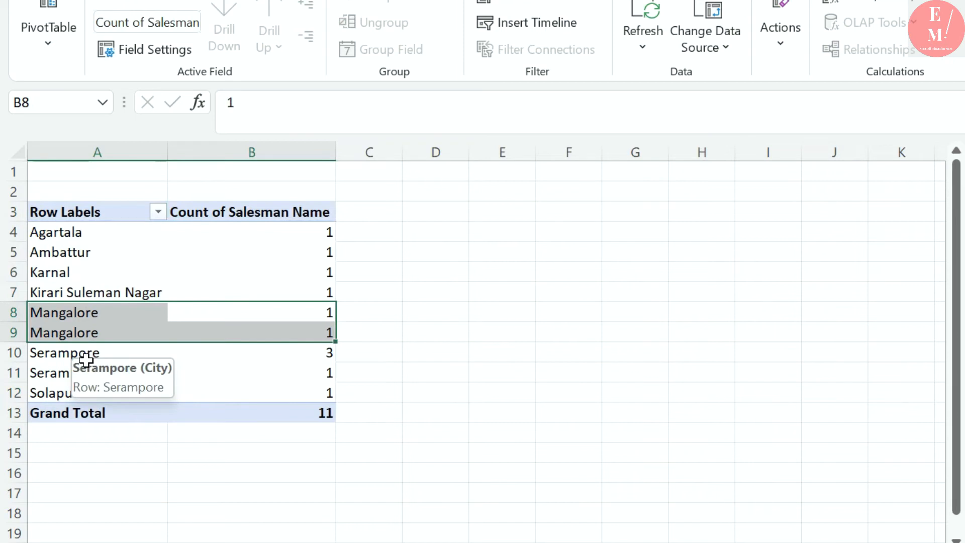
left_click_drag(88, 318, 370, 348)
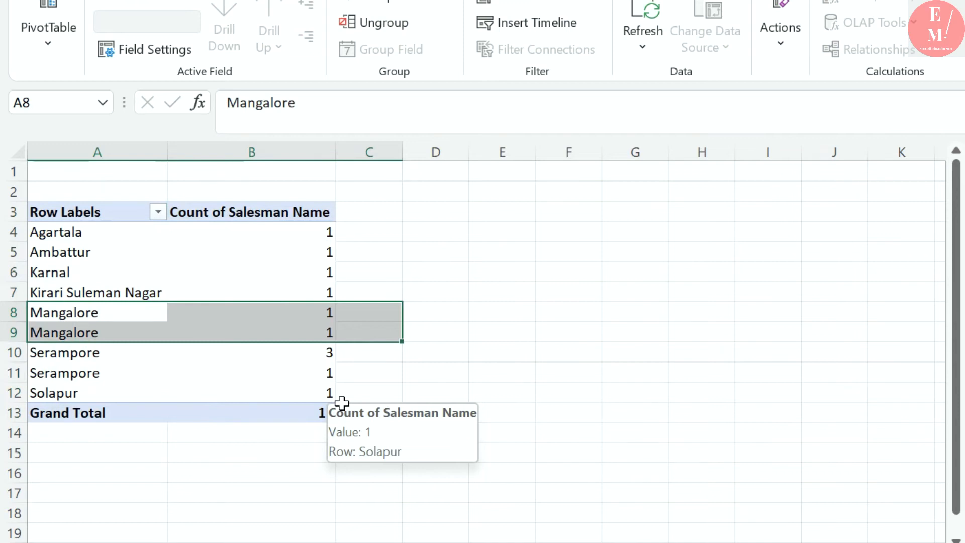
left_click_drag(86, 355, 383, 385)
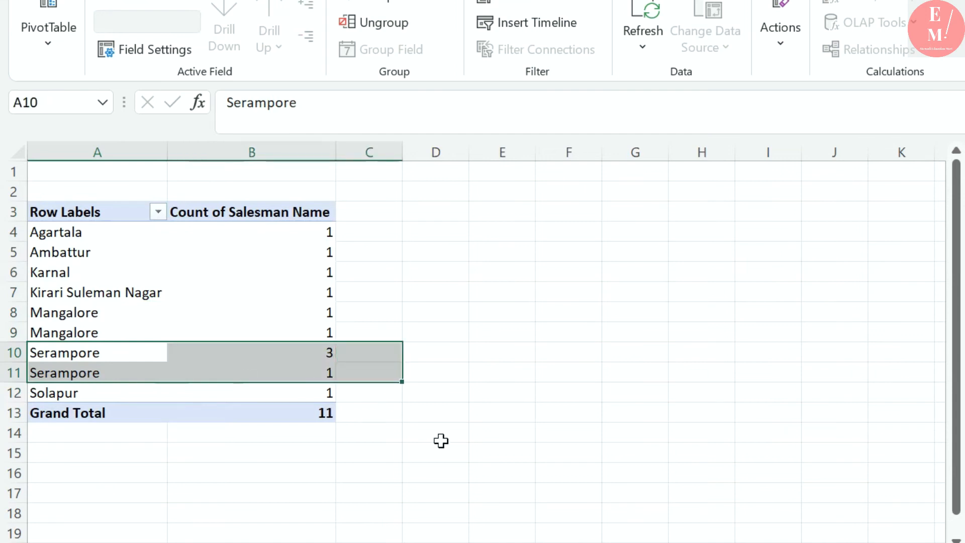
left_click(77, 360)
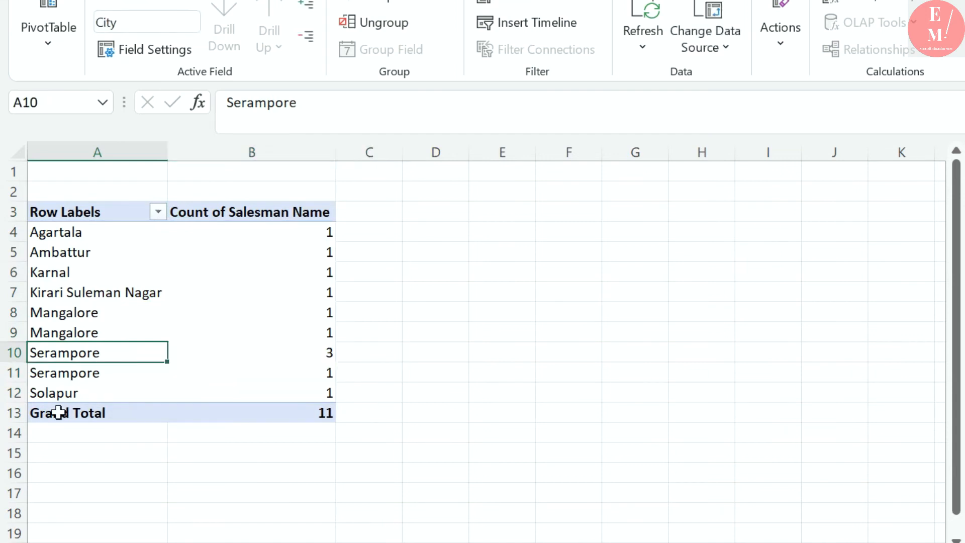
left_click(102, 320)
left_click_drag(290, 314, 326, 377)
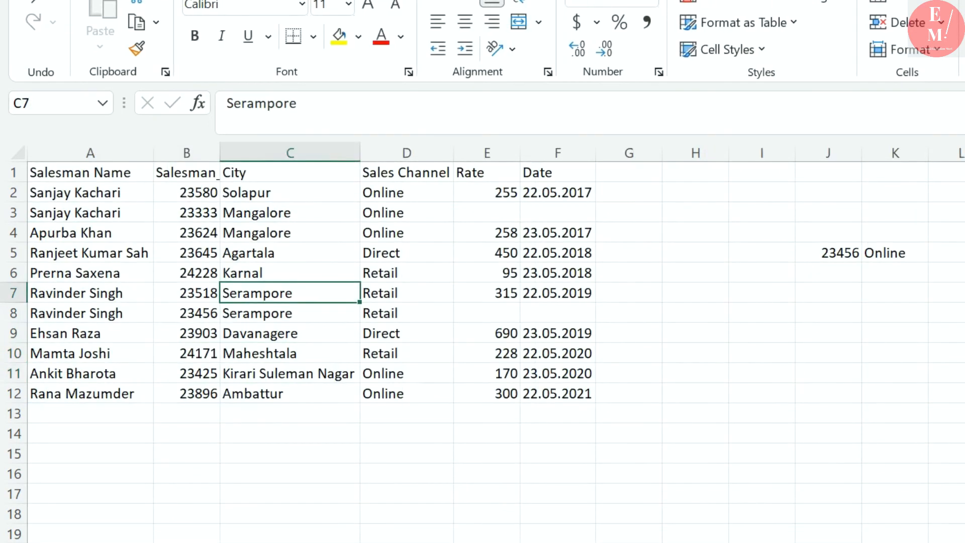
Inspect City cells C3, C4, C7 and C8 on the Unwanted spaces sheet for trailing spaces.
key("ctrl+a")
left_click(260, 384)
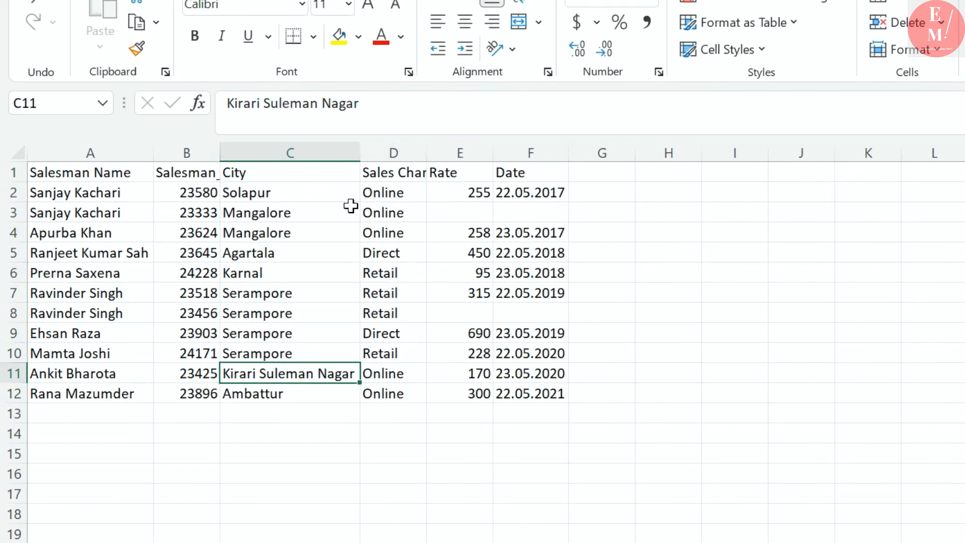
left_click(304, 213)
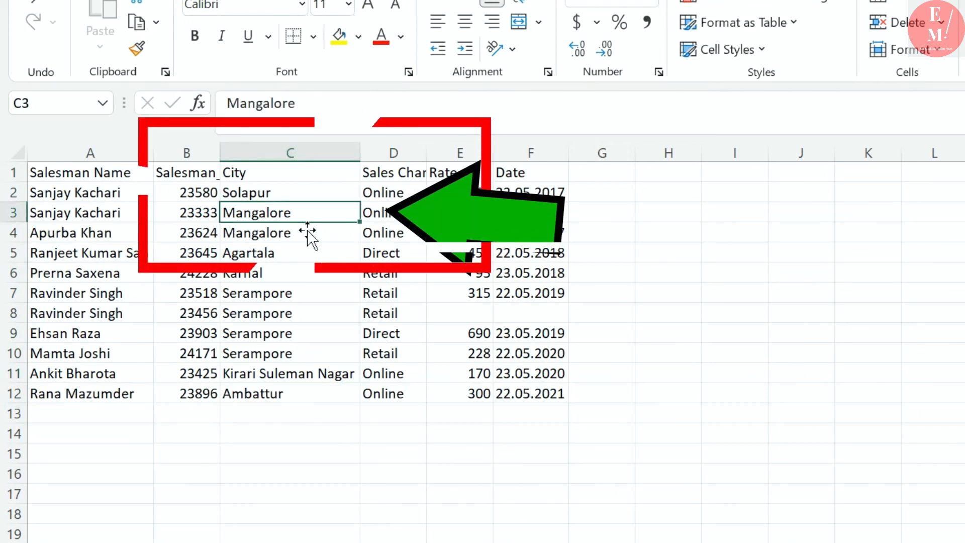
double_click(308, 216)
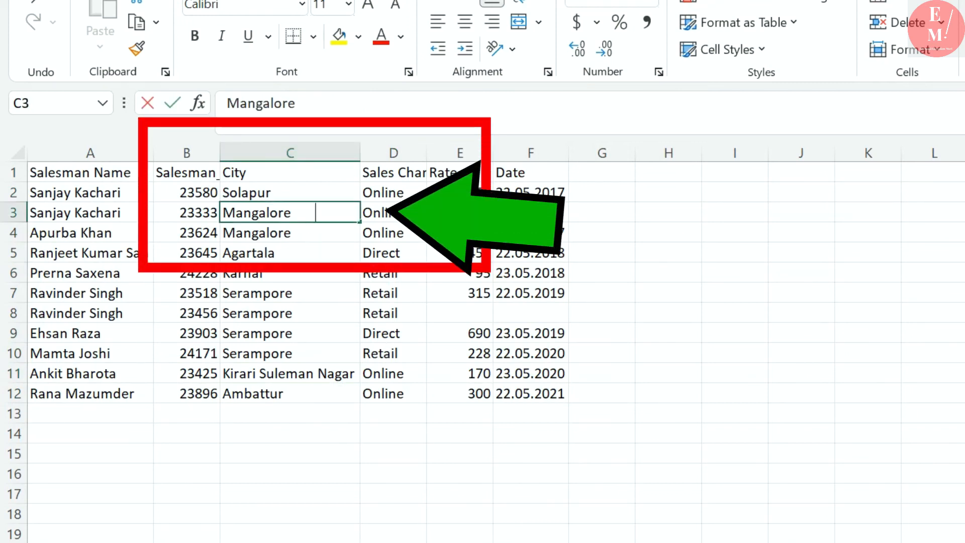
double_click(317, 236)
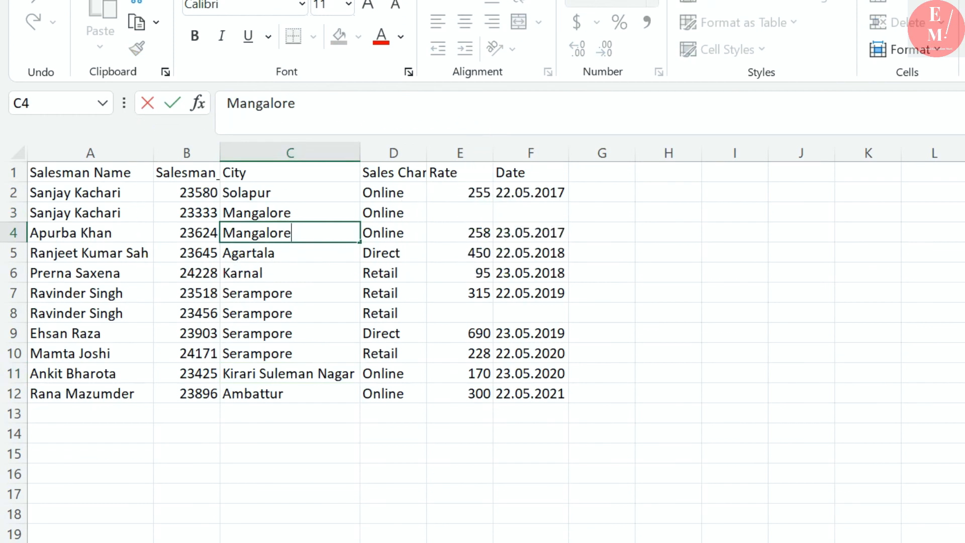
left_click(307, 218)
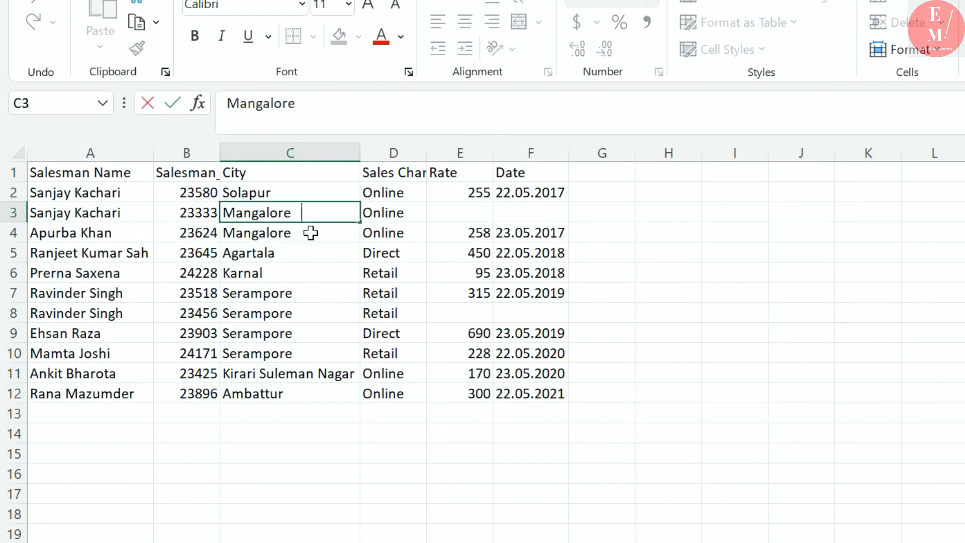
double_click(311, 300)
double_click(316, 322)
double_click(317, 316)
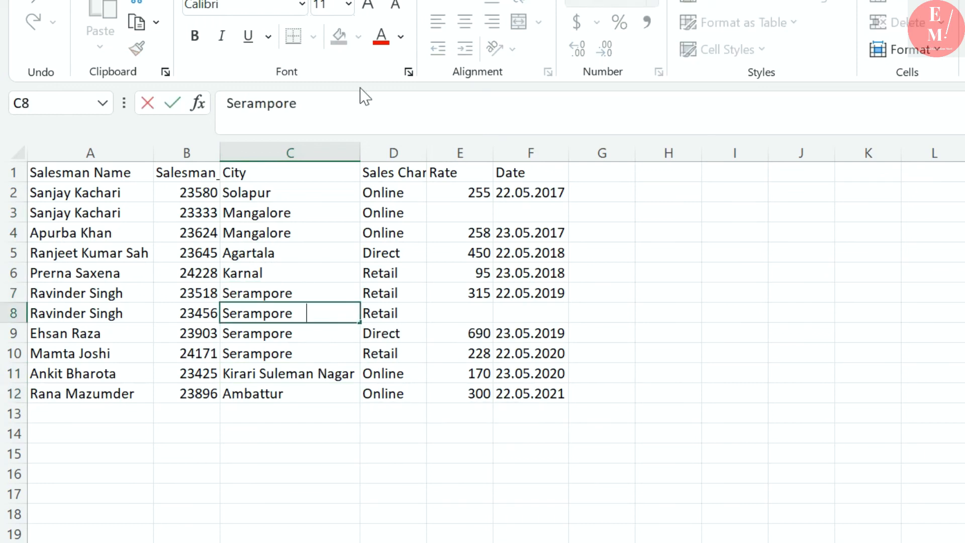
Insert an empty column between City and Sales Channel on the Unwanted spaces sheet.
left_click(407, 154)
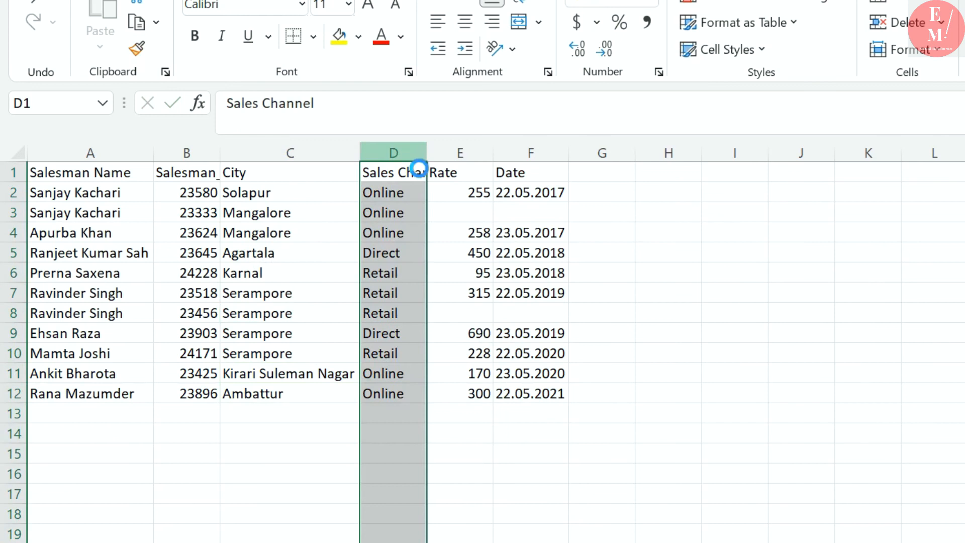
key("ctrl+shift+plus")
left_click(386, 175)
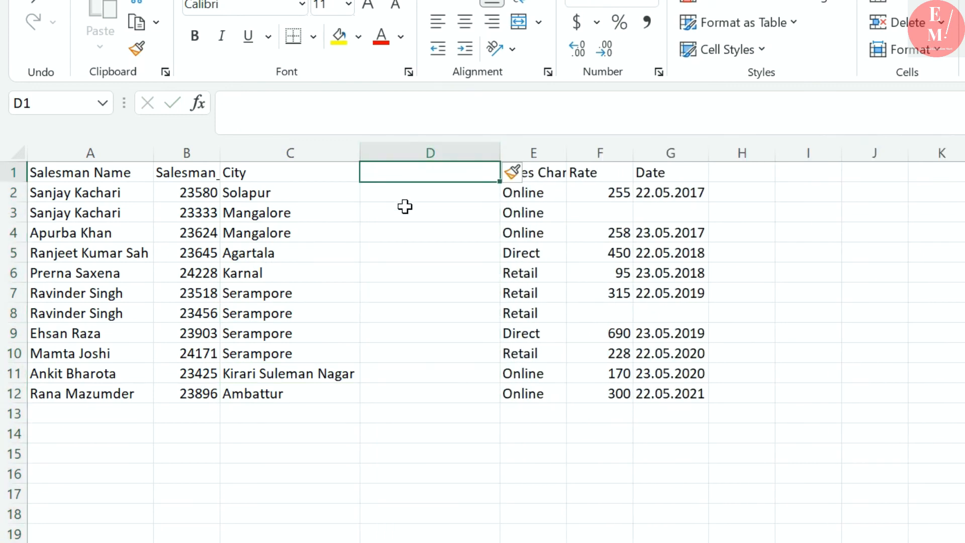
Enter =TRIM(C2) in D2 and fill the formula down to D12 to strip extra spaces from the city names.
left_click(405, 200)
type("=trim(")
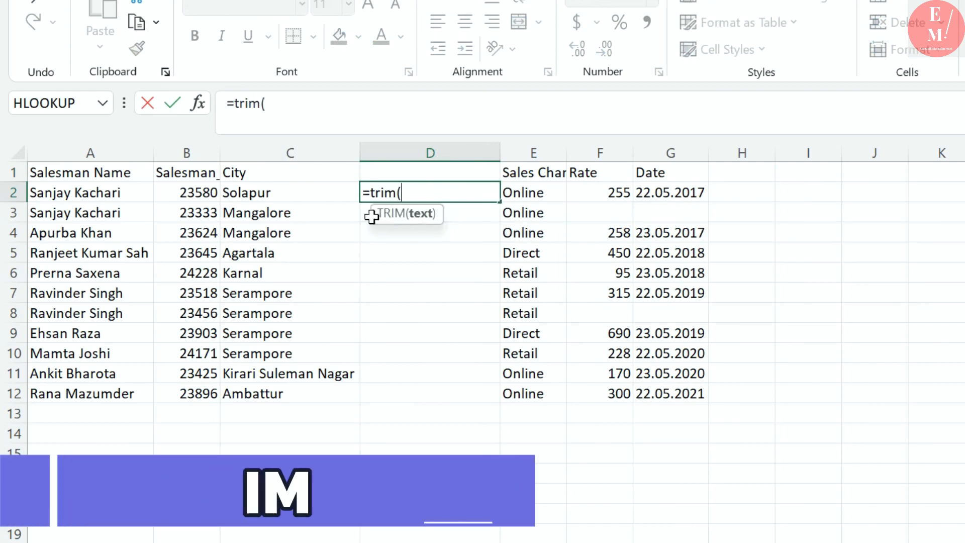
left_click(345, 200)
key("Return")
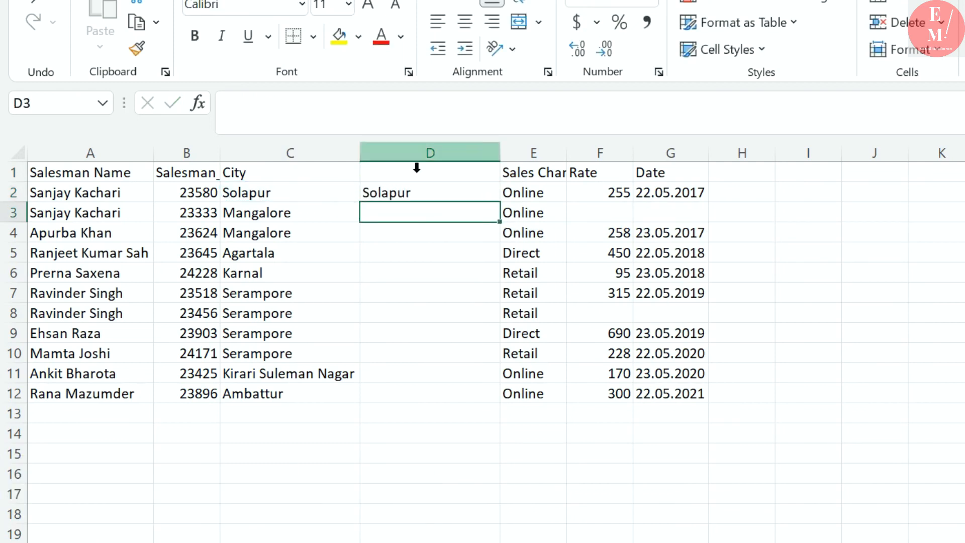
left_click(451, 194)
double_click(506, 209)
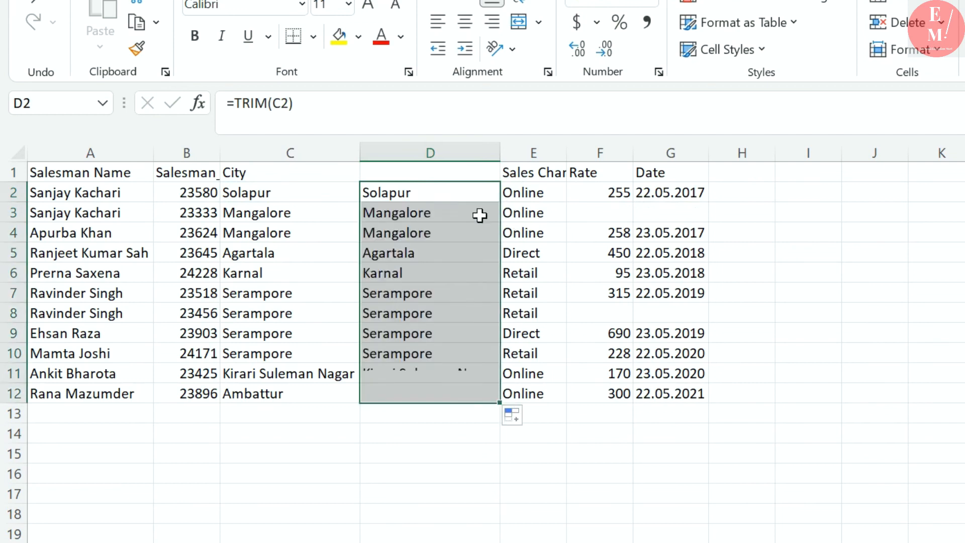
key("ctrl+c")
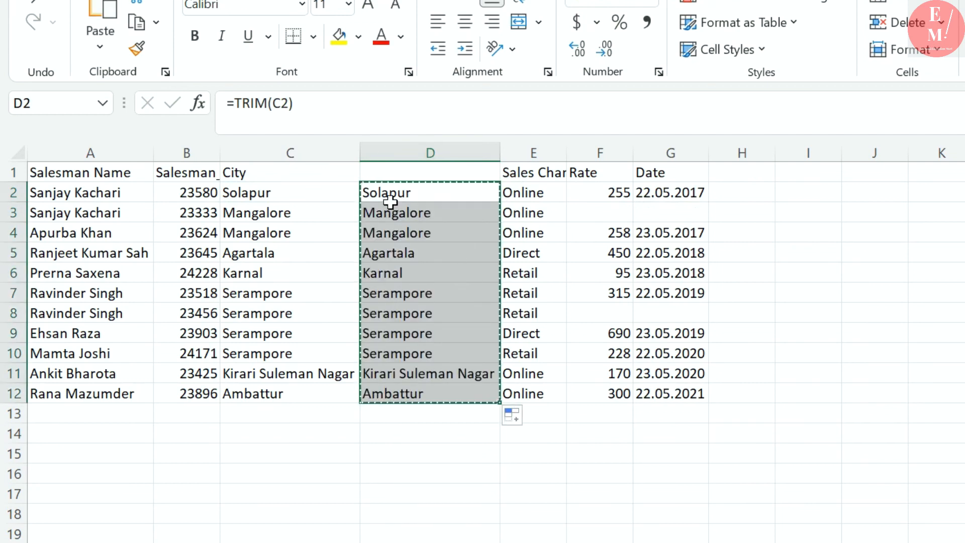
left_click(324, 198)
right_click(346, 202)
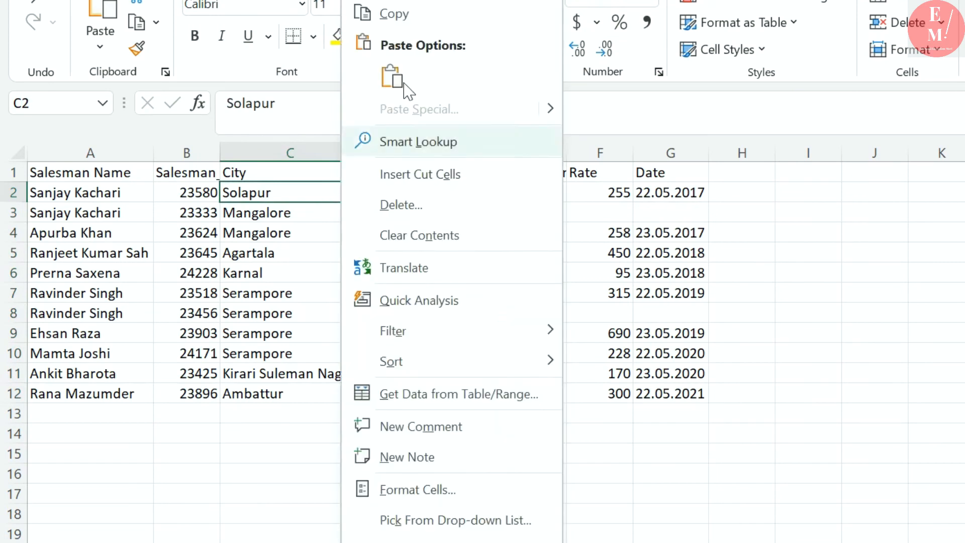
left_click(390, 77)
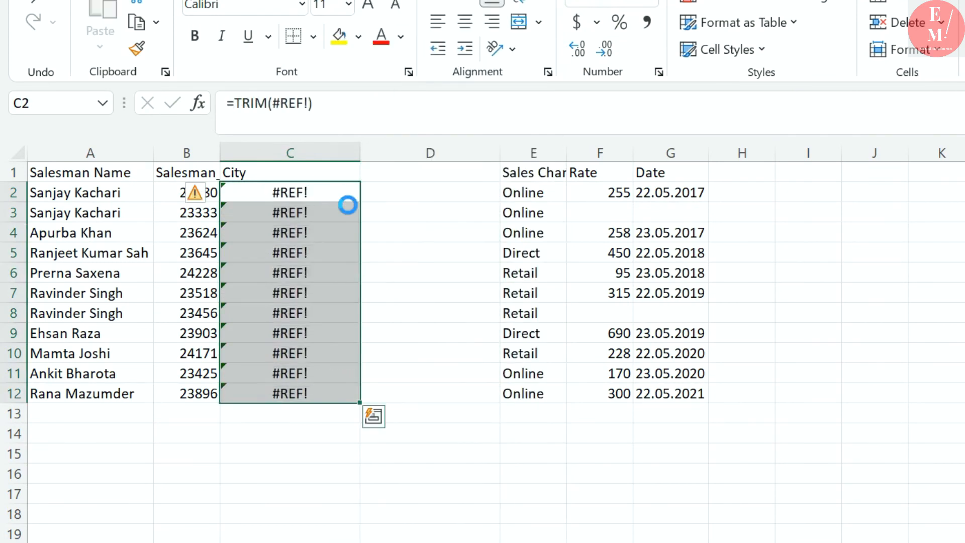
key("ctrl+z")
Copy the trimmed names in D2:D12 over the City cells C2:C12 as values, and delete helper column D.
left_click_drag(415, 201, 423, 394)
key("ctrl+c")
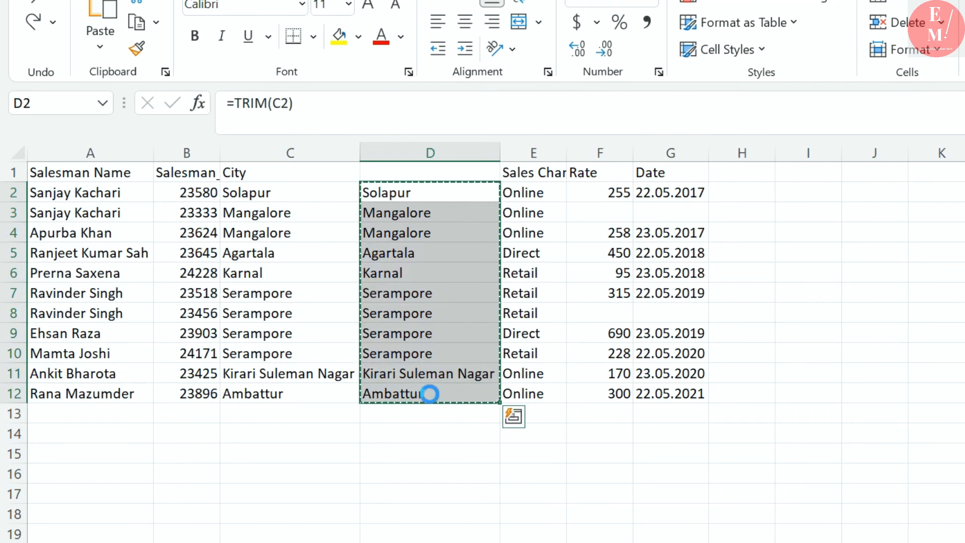
left_click(297, 200)
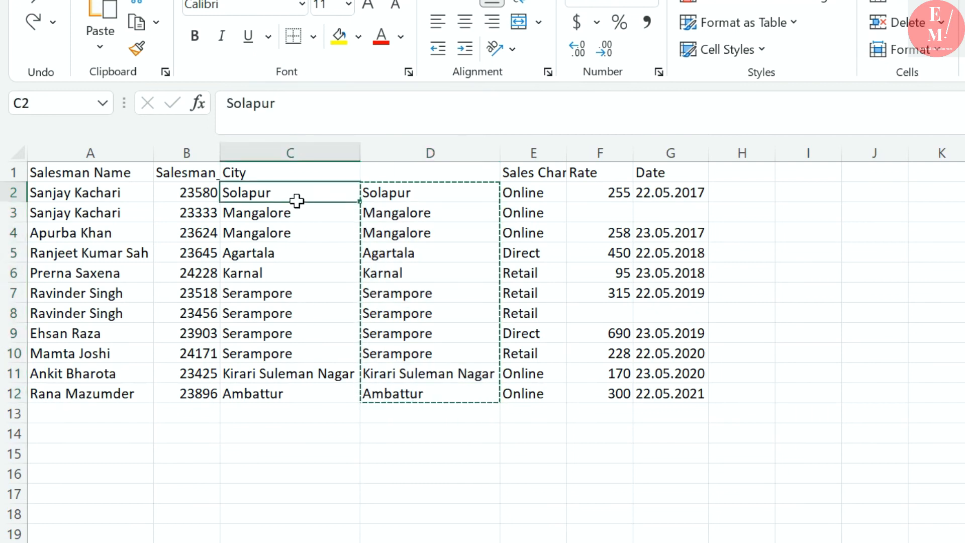
right_click(297, 201)
left_click(343, 76)
left_click(446, 154)
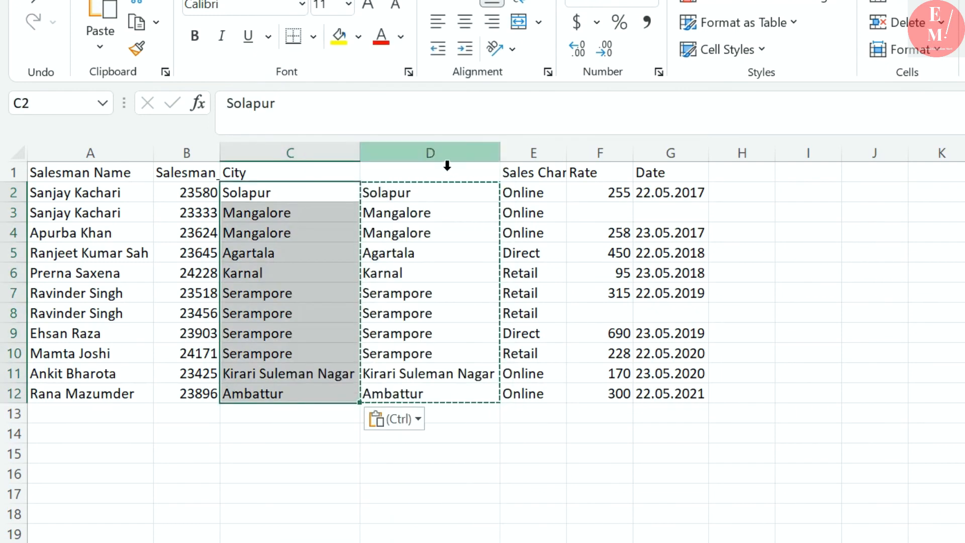
key("ctrl+minus")
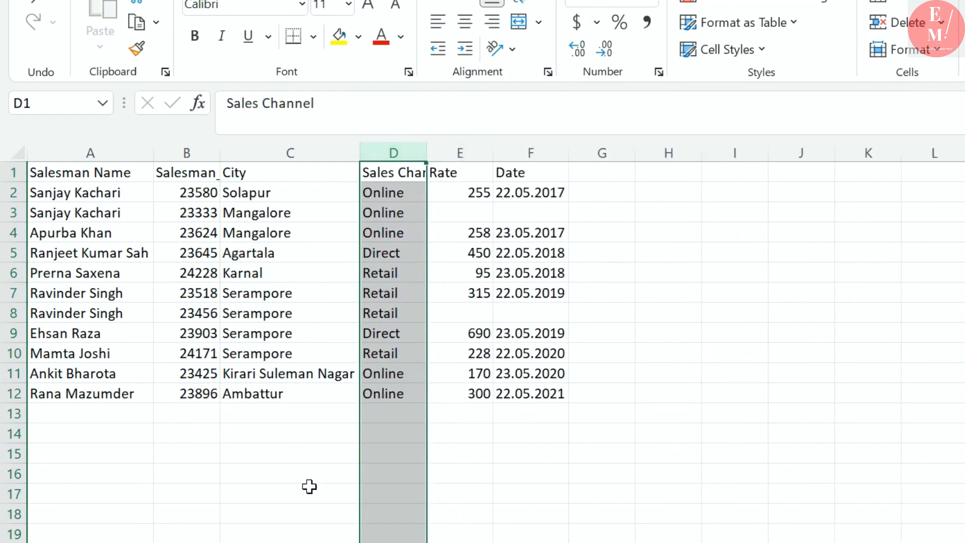
Return to the PivotTable that counts salesman names by city and refresh it with the cleaned data.
left_click(171, 542)
left_click(261, 273)
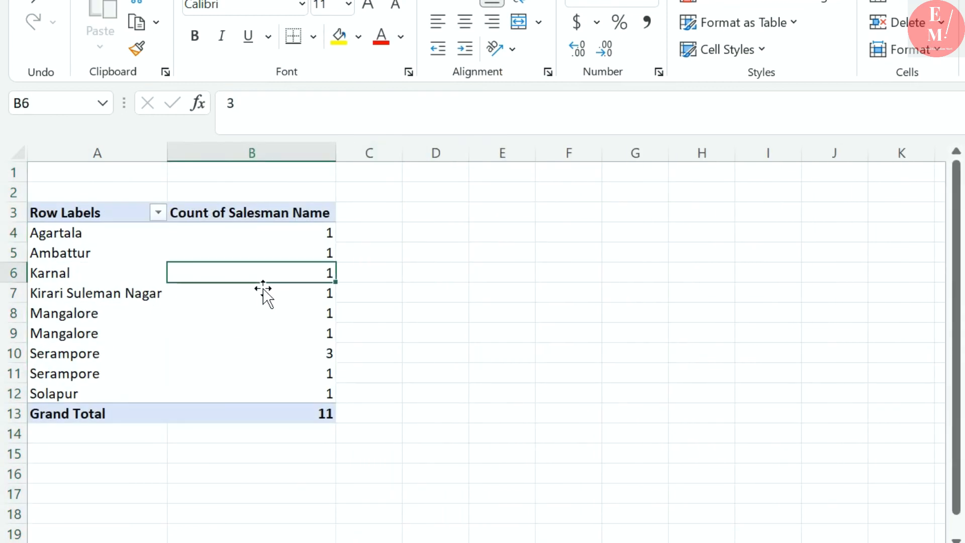
left_click(683, 2)
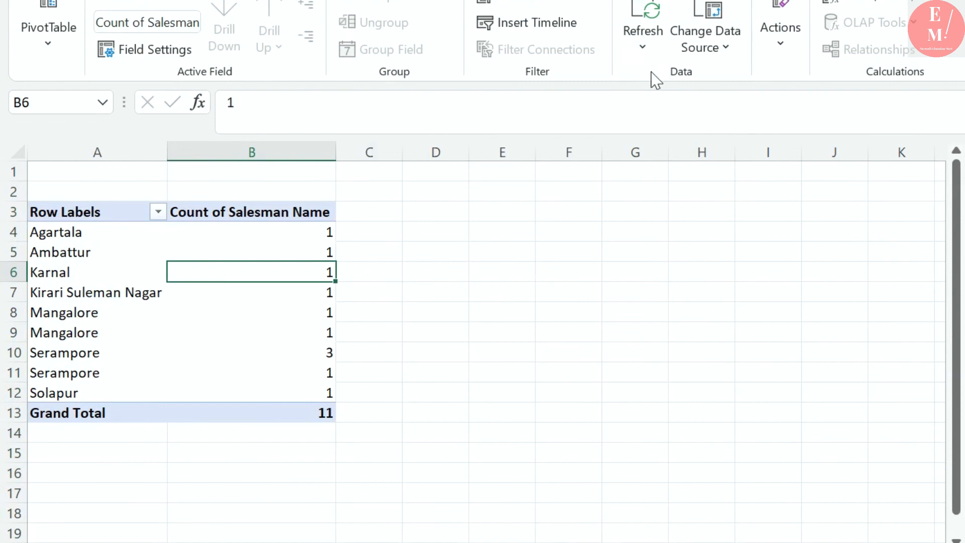
left_click(643, 43)
left_click(686, 107)
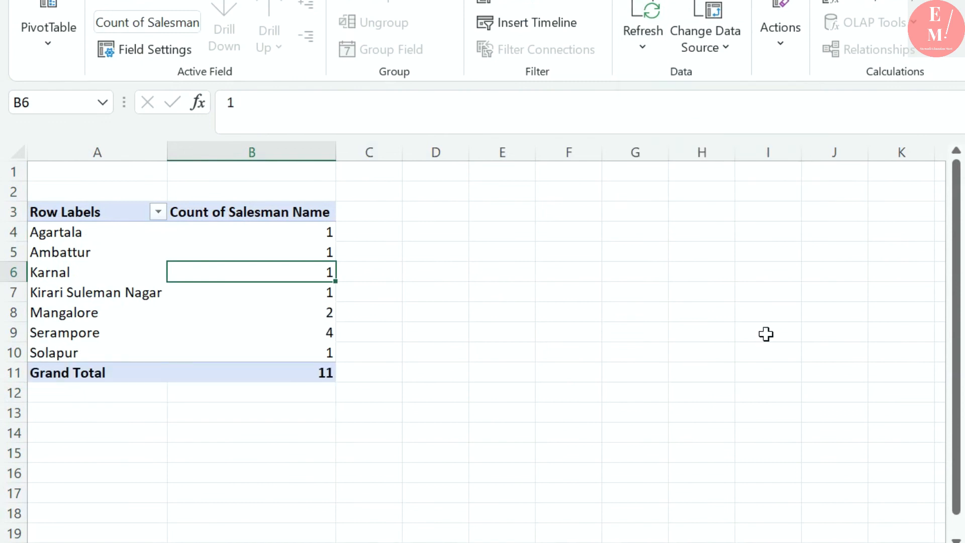
Review the Mangalore and Serampore rows in the PivotTable, and move the Mangalore row between Ambattur and Karnal.
left_click_drag(100, 322, 285, 340)
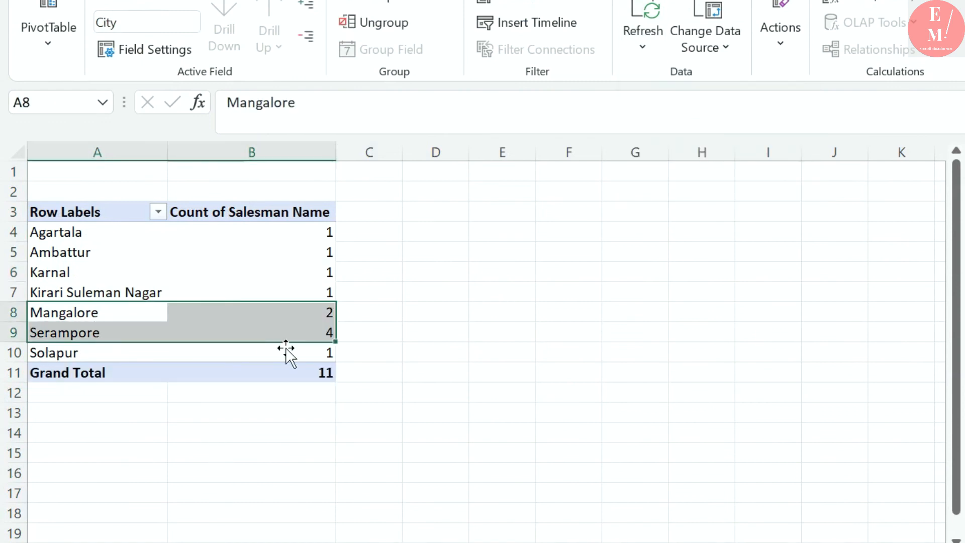
left_click(265, 336)
left_click_drag(148, 296, 137, 377)
left_click(165, 311)
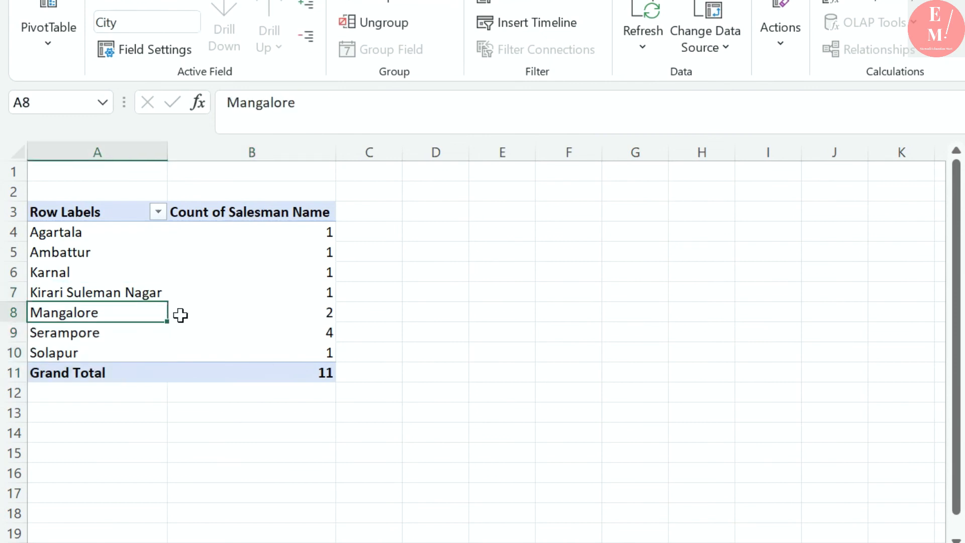
left_click_drag(159, 328, 142, 282)
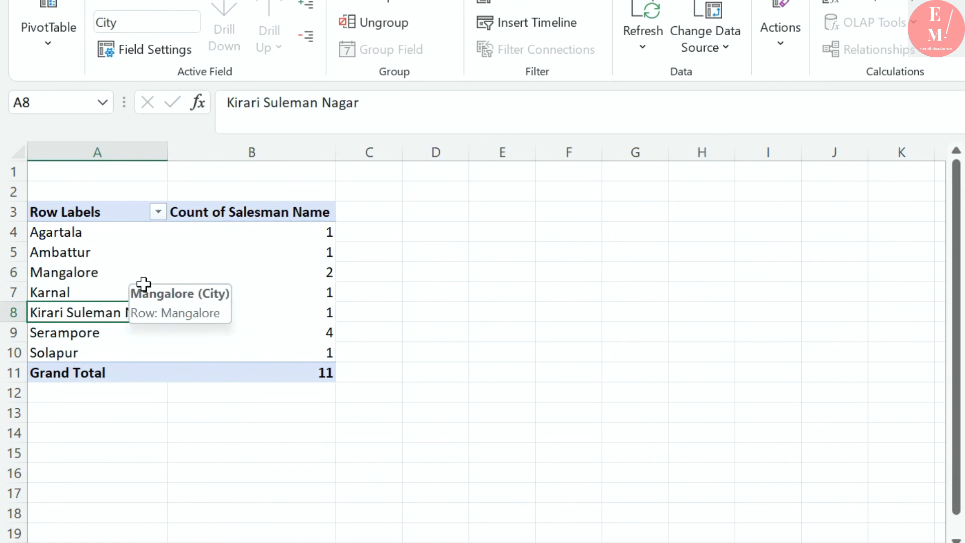